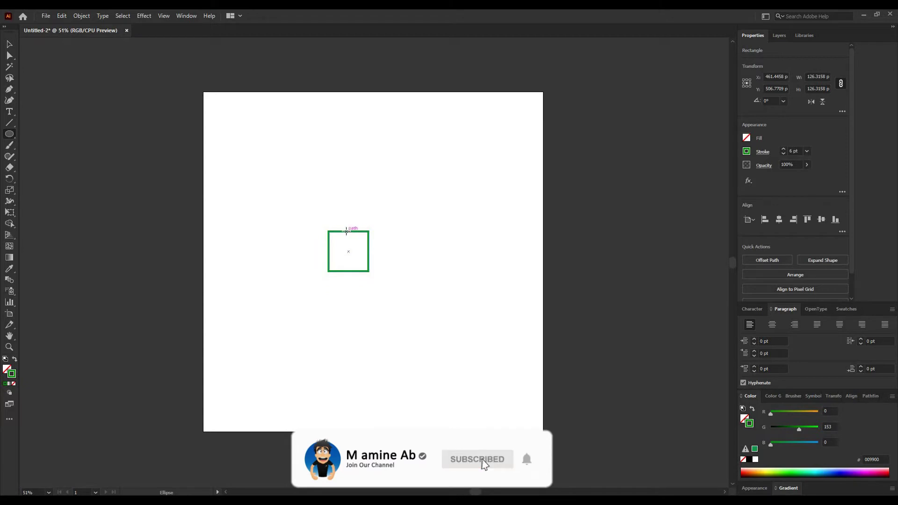
- Add square-sized circles centred on the square's top and right edges, and rotate all three shapes 45°
{"action": "left_click_drag", "start_coordinate": [348, 230], "coordinate": [375, 269]}
{"action": "left_click", "coordinate": [9, 45]}
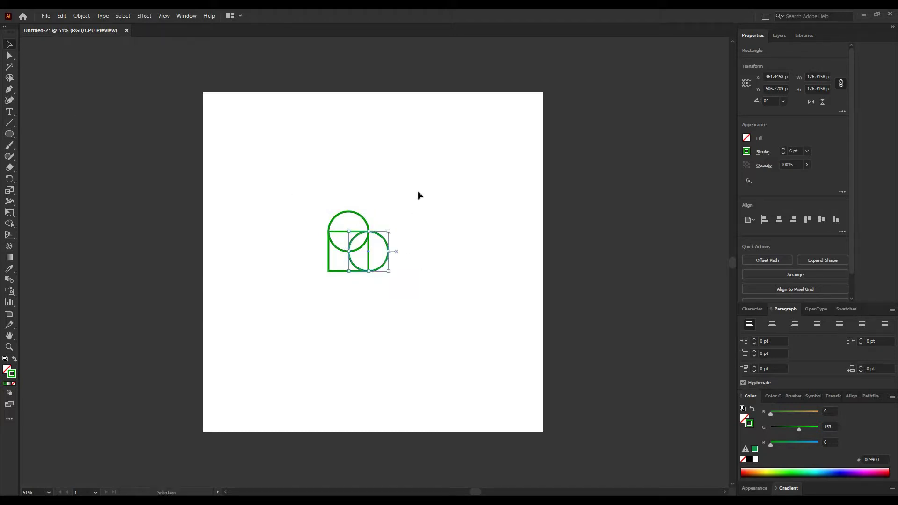
{"action": "left_click_drag", "start_coordinate": [409, 185], "coordinate": [288, 320]}
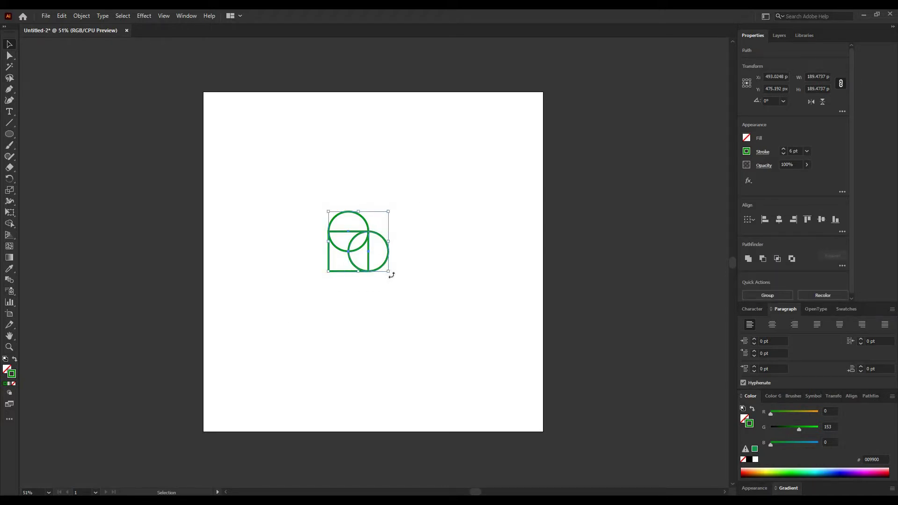
{"action": "left_click_drag", "start_coordinate": [310, 141], "coordinate": [414, 251]}
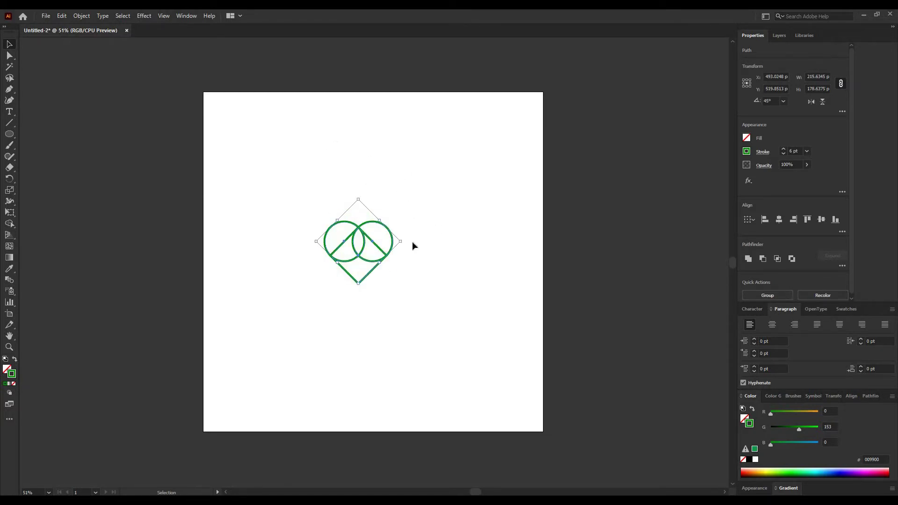
- Merge the overlapping square and circles into a single heart outline with the Shape Builder tool
{"action": "left_click", "coordinate": [13, 226]}
{"action": "left_click_drag", "start_coordinate": [333, 240], "coordinate": [371, 245]}
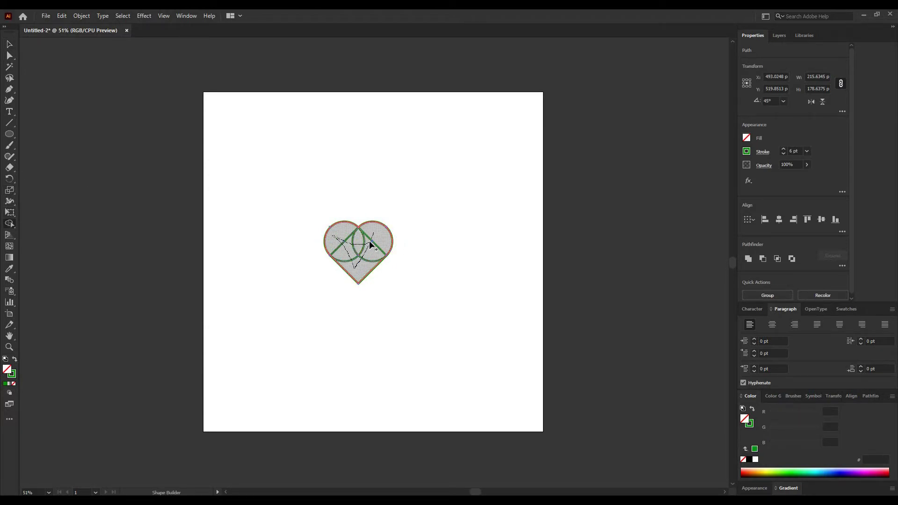
{"action": "left_click_drag", "start_coordinate": [448, 216], "coordinate": [449, 218]}
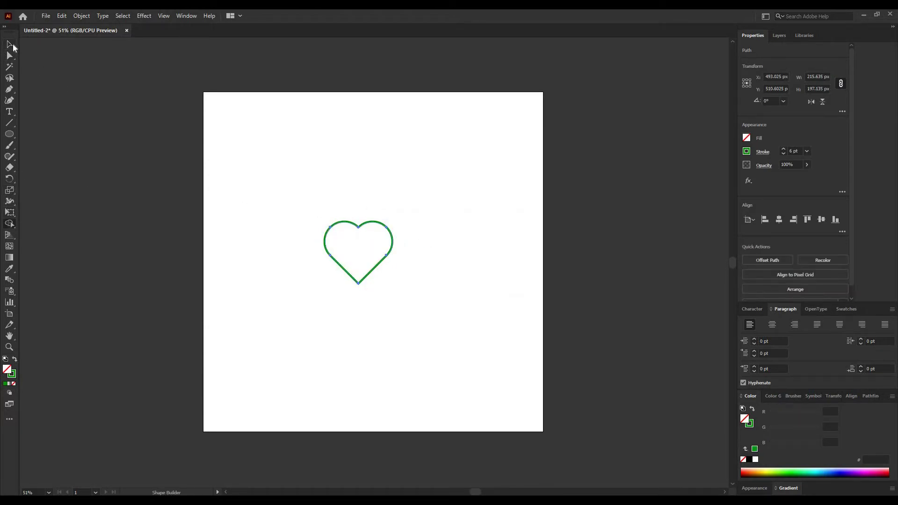
{"action": "left_click", "coordinate": [8, 45]}
- Draw a straight vertical vein with the Pen tool from the heart's bottom tip up to its centre
{"action": "left_click", "coordinate": [8, 89]}
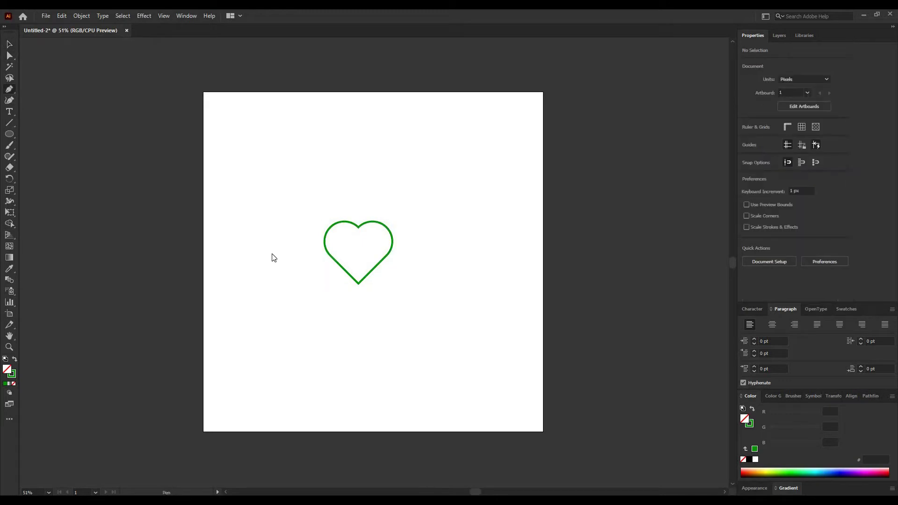
{"action": "left_click", "coordinate": [358, 283]}
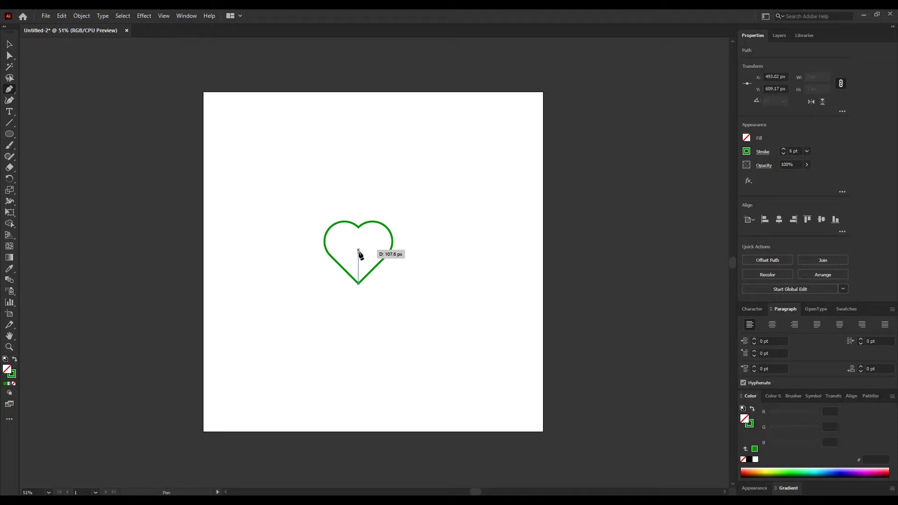
{"action": "left_click", "coordinate": [359, 252]}
{"action": "left_click", "coordinate": [9, 44]}
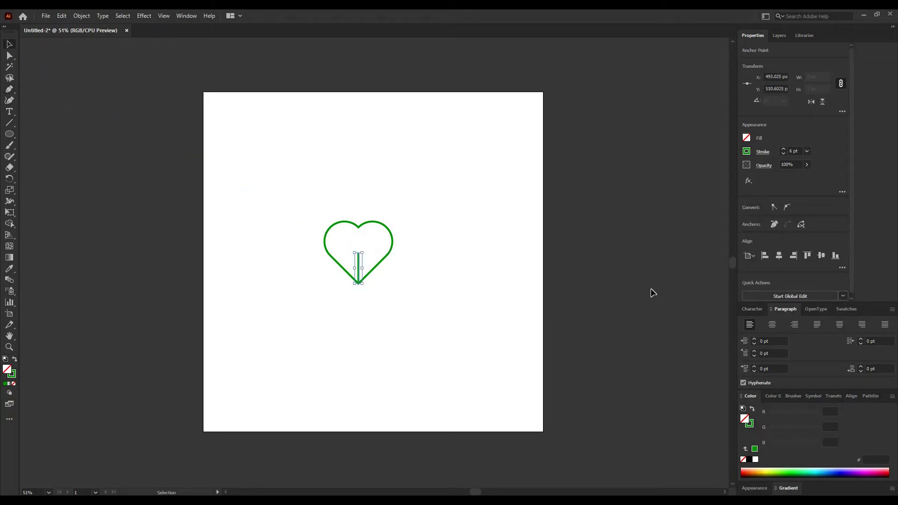
- Apply the tapered triangular width profile to the vein so it narrows toward the heart's centre
{"action": "left_click", "coordinate": [762, 152]}
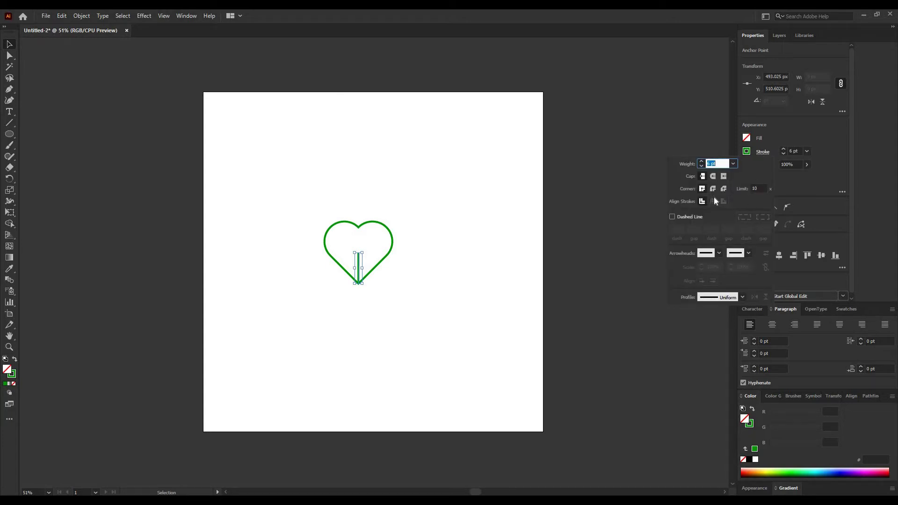
{"action": "left_click", "coordinate": [716, 297]}
{"action": "left_click", "coordinate": [715, 372]}
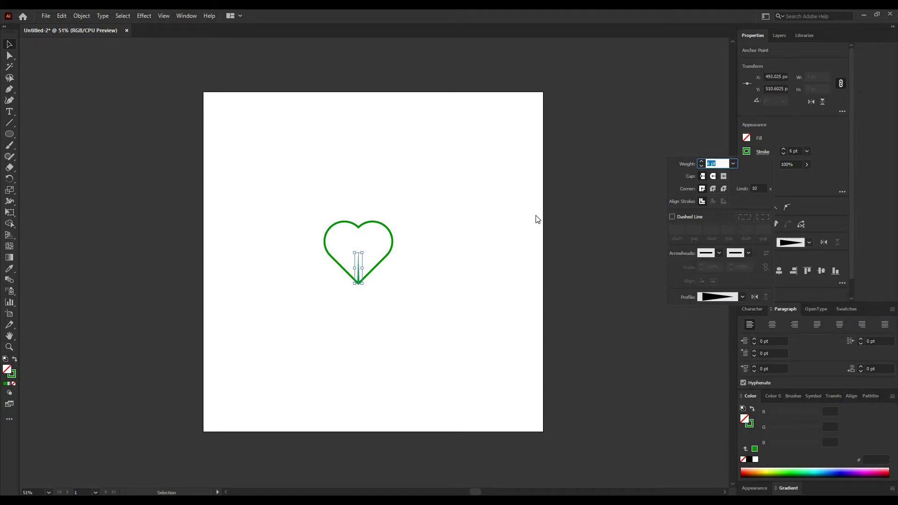
{"action": "left_click", "coordinate": [441, 194]}
- Set round caps and round corners on the strokes of both the heart and its vein
{"action": "left_click_drag", "start_coordinate": [441, 191], "coordinate": [341, 302]}
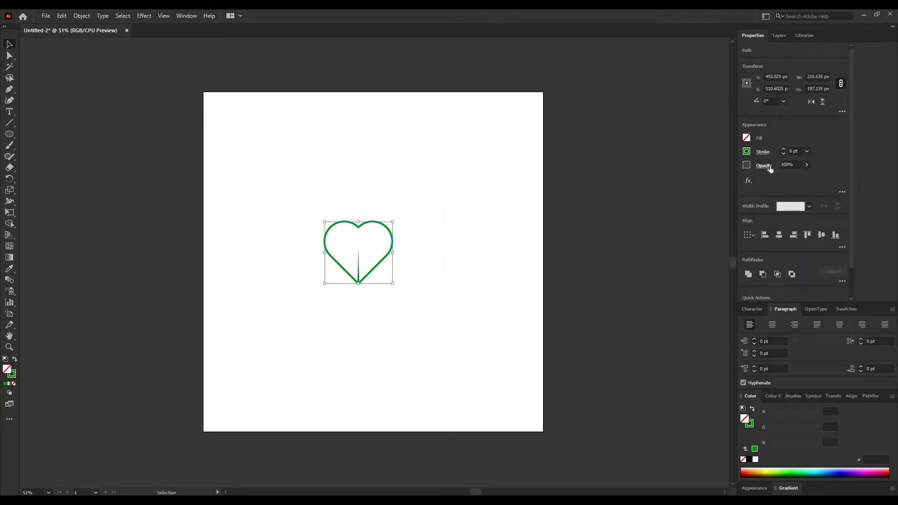
{"action": "left_click", "coordinate": [762, 152]}
{"action": "left_click", "coordinate": [713, 176]}
{"action": "left_click", "coordinate": [712, 189]}
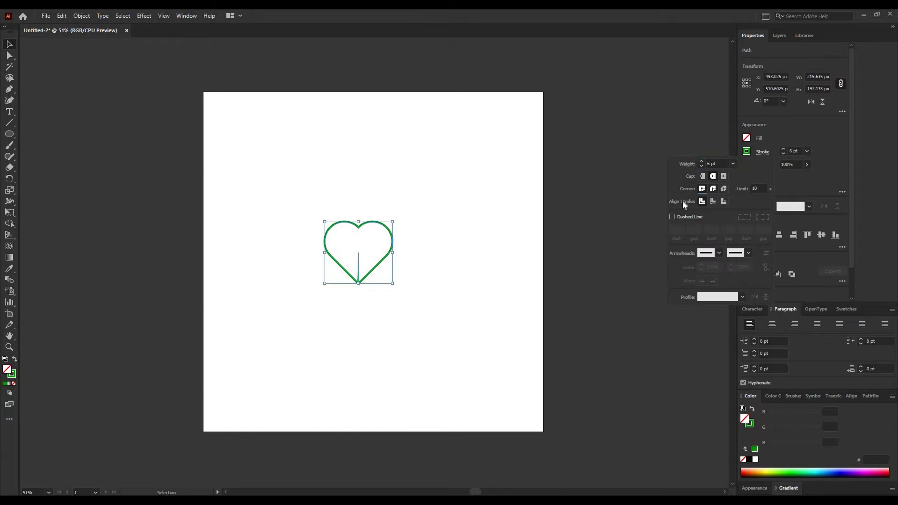
- Increase the vein's stroke weight to 9 pt
{"action": "left_click", "coordinate": [374, 281]}
{"action": "left_click", "coordinate": [360, 267]}
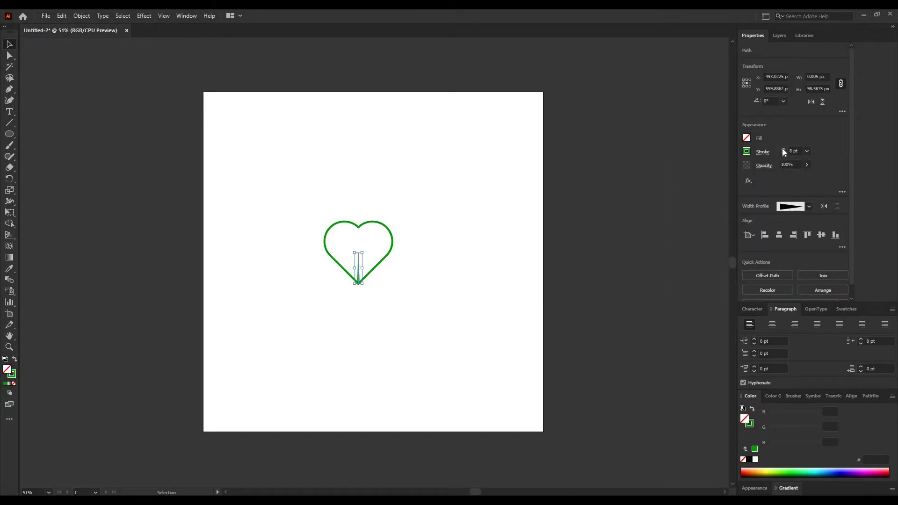
{"action": "left_click", "coordinate": [467, 303]}
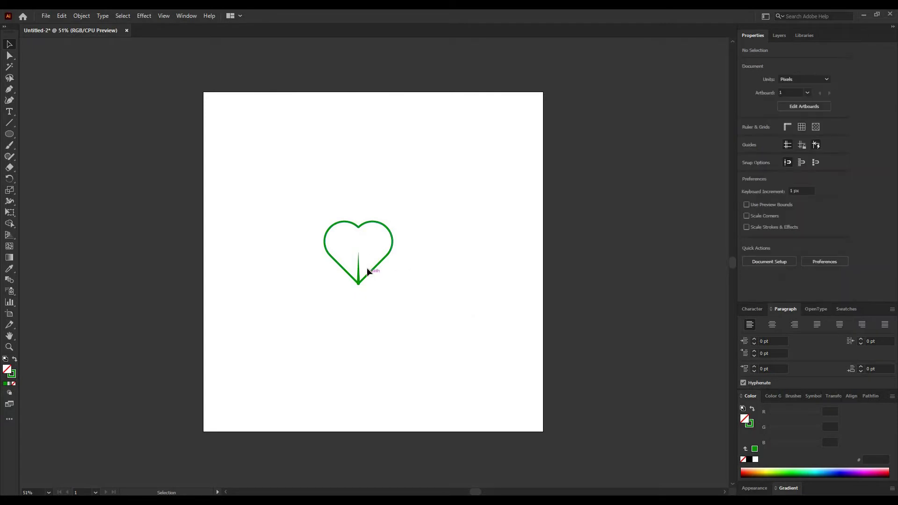
- Select the heart with its vein and open the Rotate options with the pivot at the heart's bottom tip
{"action": "left_click_drag", "start_coordinate": [429, 214], "coordinate": [326, 288]}
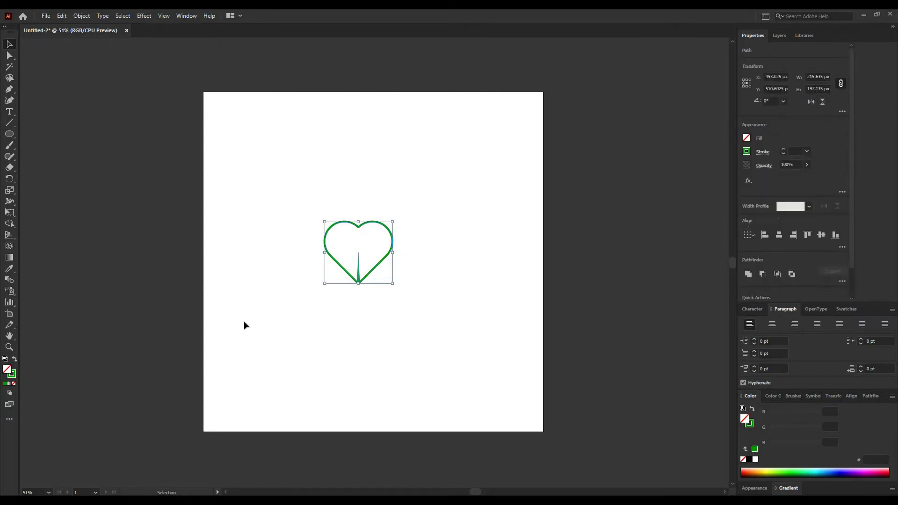
{"action": "left_click", "coordinate": [11, 180]}
{"action": "left_click", "coordinate": [359, 283], "text": "alt"}
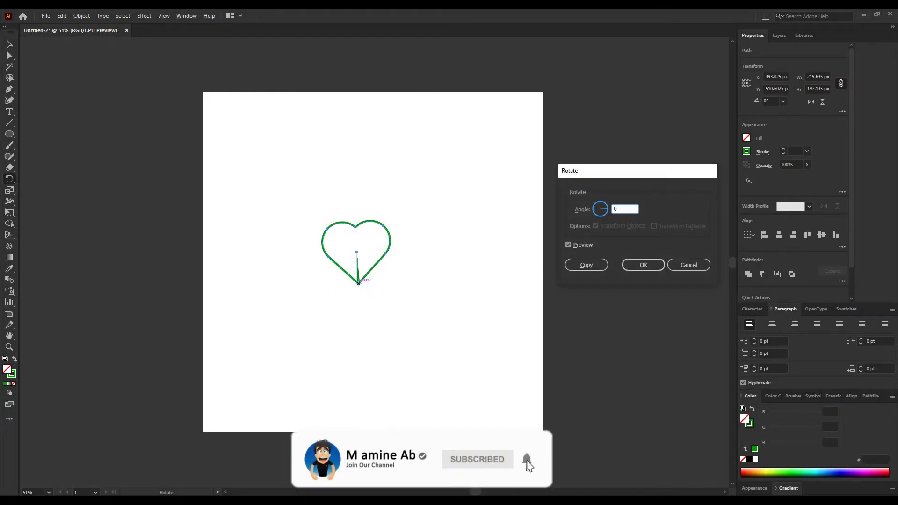
- Try a 45° rotation angle and compare it with the preview on and off
{"action": "type", "text": "45"}
{"action": "left_click", "coordinate": [580, 246]}
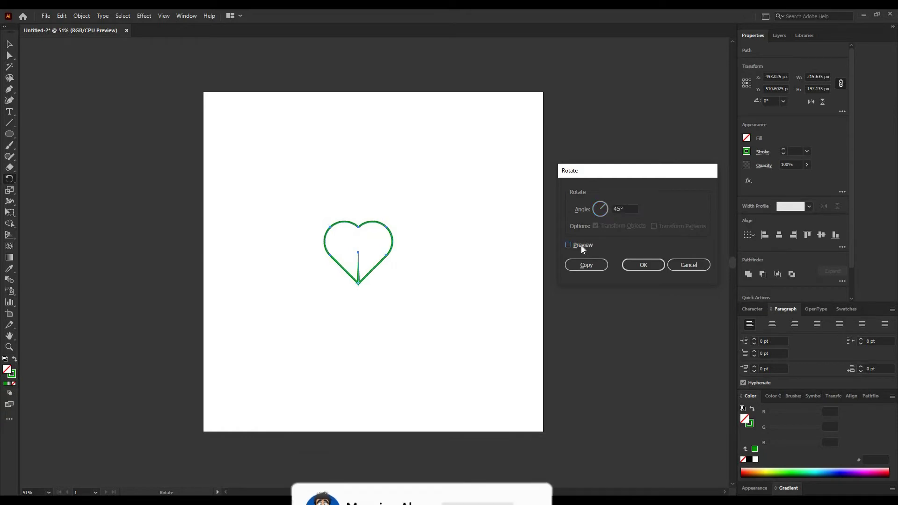
{"action": "left_click", "coordinate": [581, 246]}
{"action": "left_click", "coordinate": [581, 246]}
{"action": "left_click", "coordinate": [580, 245]}
{"action": "left_click", "coordinate": [580, 245]}
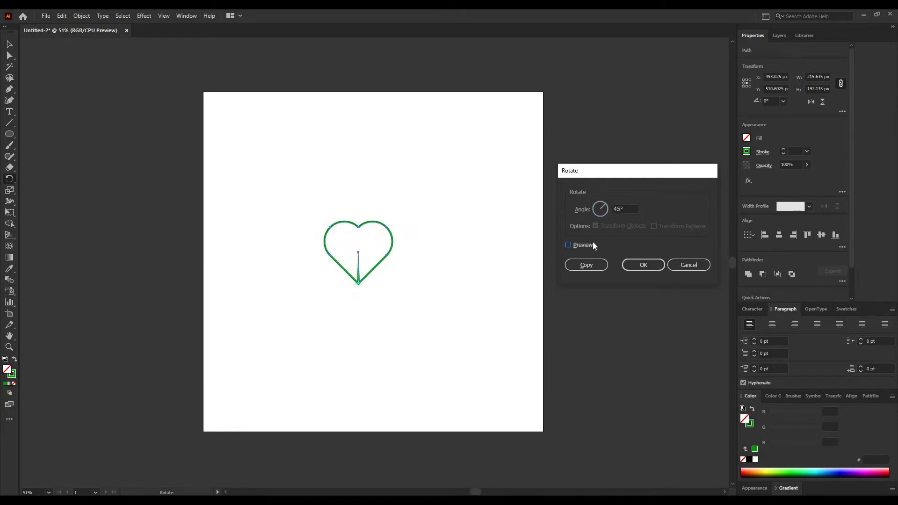
- Make a copy rotated 90° around the tip and repeat it twice to complete a four-leaf clover
{"action": "left_click", "coordinate": [627, 207]}
{"action": "type", "text": "90"}
{"action": "left_click", "coordinate": [581, 246]}
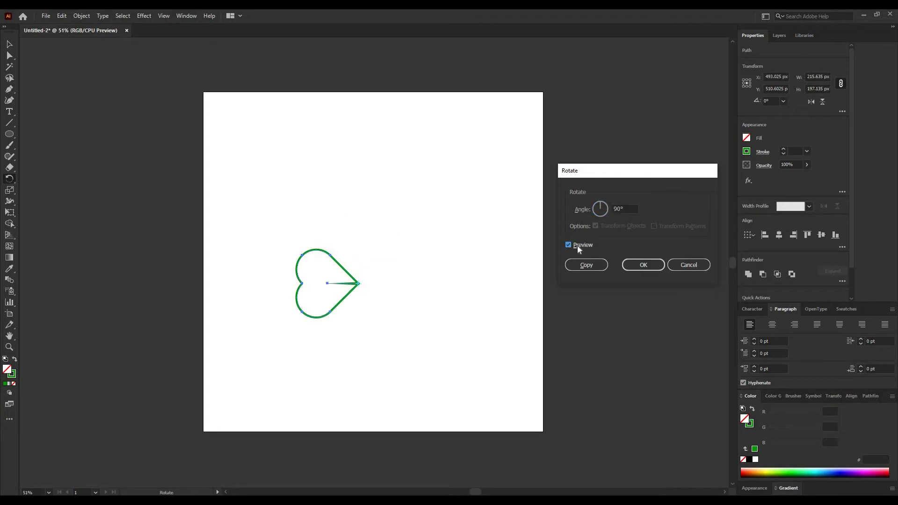
{"action": "left_click", "coordinate": [594, 265]}
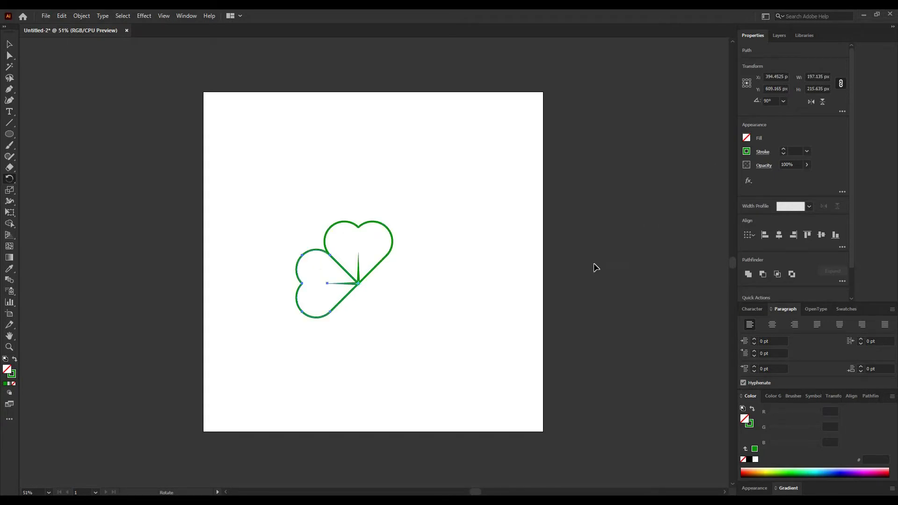
{"action": "key", "text": "ctrl+d"}
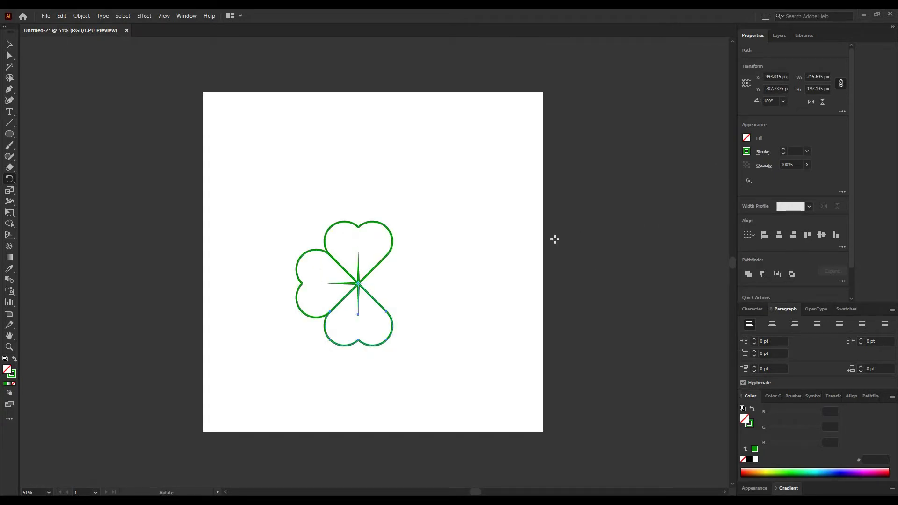
{"action": "key", "text": "ctrl+d"}
{"action": "left_click", "coordinate": [9, 44]}
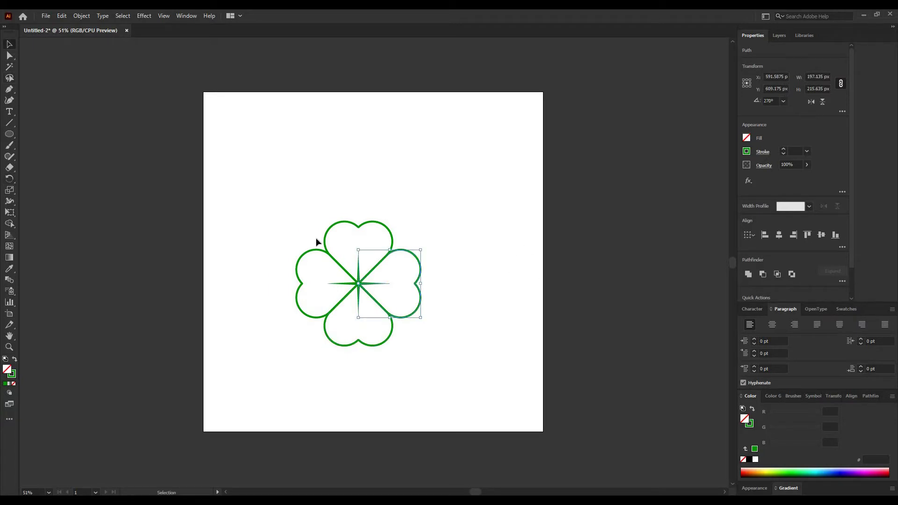
- Move the whole clover up on the artboard and scale it down proportionally around its centre
{"action": "left_click_drag", "start_coordinate": [281, 187], "coordinate": [422, 347]}
{"action": "left_click_drag", "start_coordinate": [367, 267], "coordinate": [374, 197]}
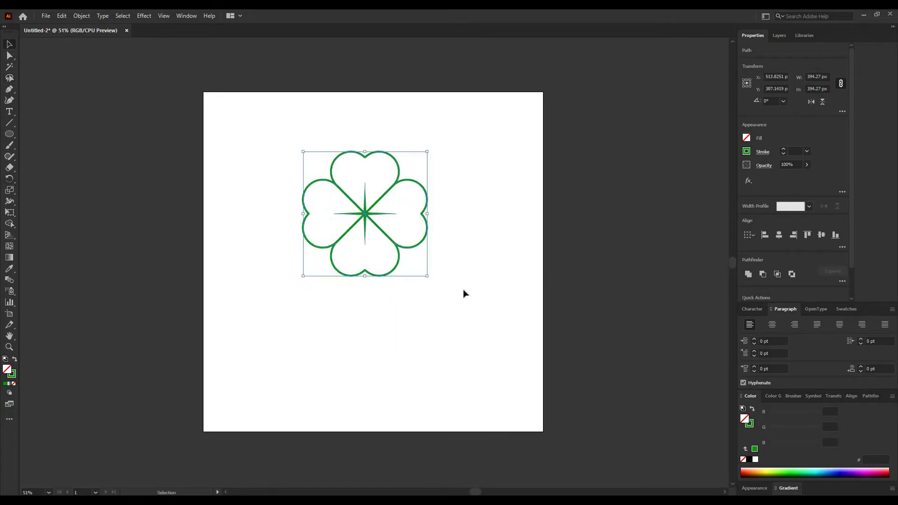
{"action": "left_click", "coordinate": [414, 266]}
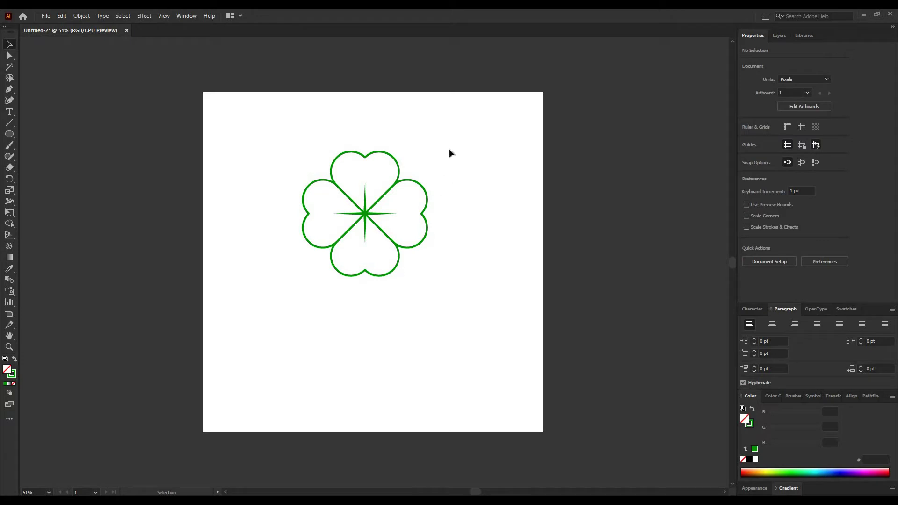
{"action": "left_click_drag", "start_coordinate": [449, 149], "coordinate": [279, 298]}
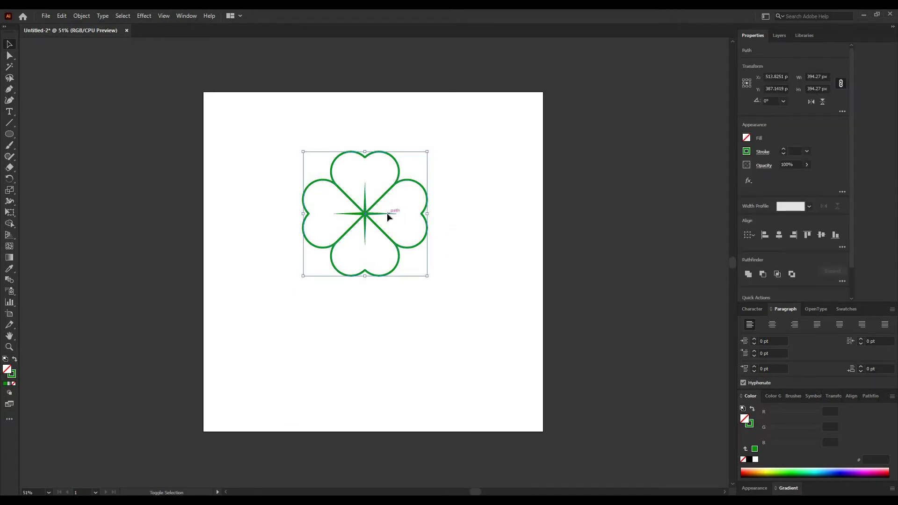
{"action": "left_click_drag", "start_coordinate": [427, 276], "coordinate": [415, 261]}
{"action": "left_click", "coordinate": [427, 259]}
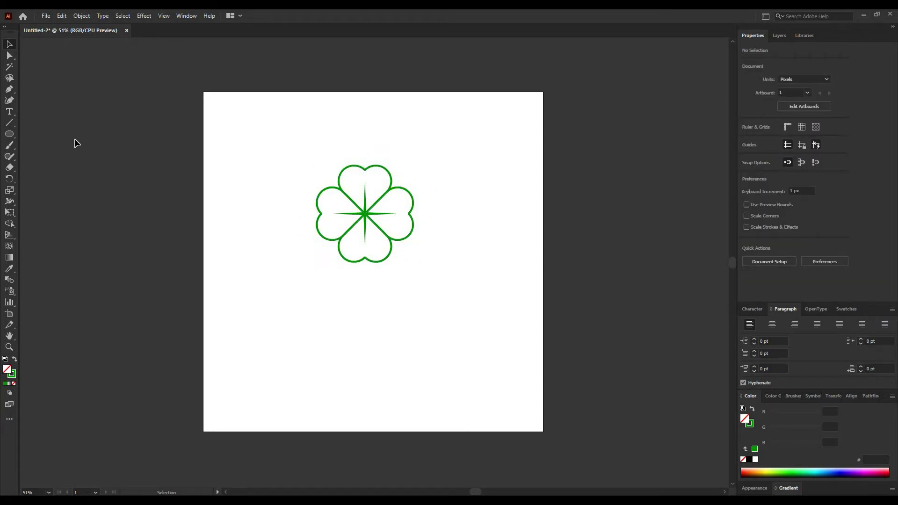
- Group the clover's paths and tilt the whole clover slightly clockwise
{"action": "left_click", "coordinate": [10, 89]}
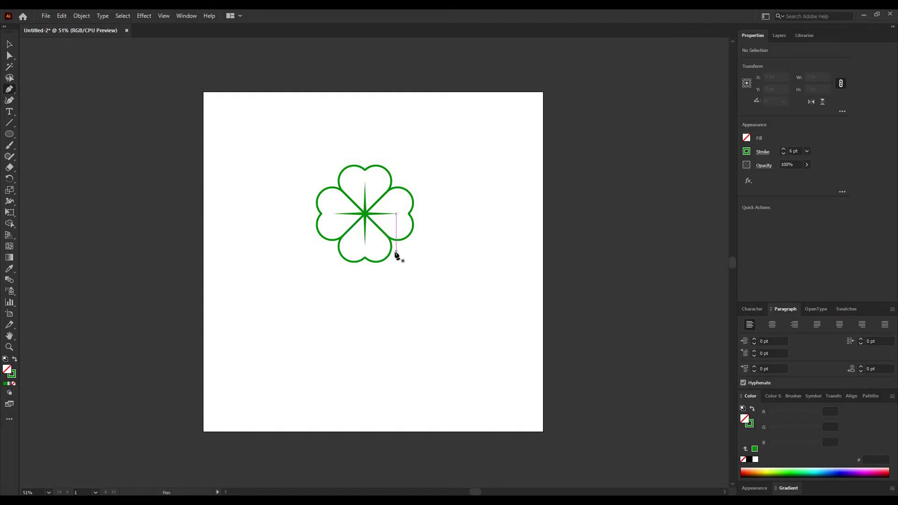
{"action": "left_click", "coordinate": [9, 44]}
{"action": "left_click", "coordinate": [366, 215]}
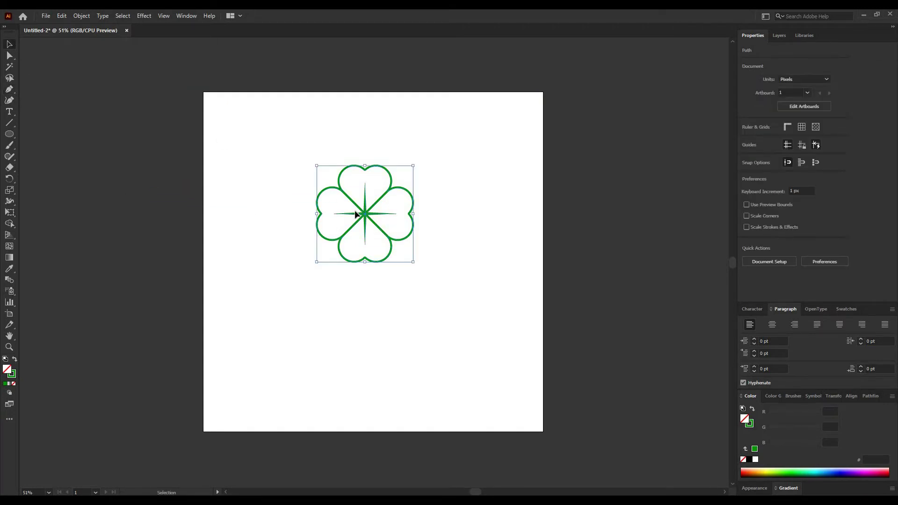
{"action": "right_click", "coordinate": [356, 212]}
{"action": "left_click", "coordinate": [391, 273]}
{"action": "left_click_drag", "start_coordinate": [413, 263], "coordinate": [444, 266]}
{"action": "left_click", "coordinate": [302, 240]}
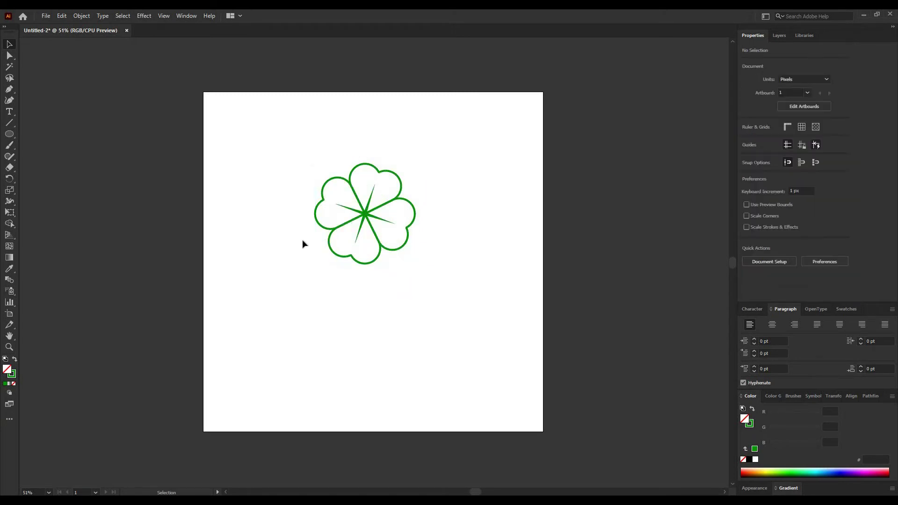
{"action": "left_click", "coordinate": [9, 90]}
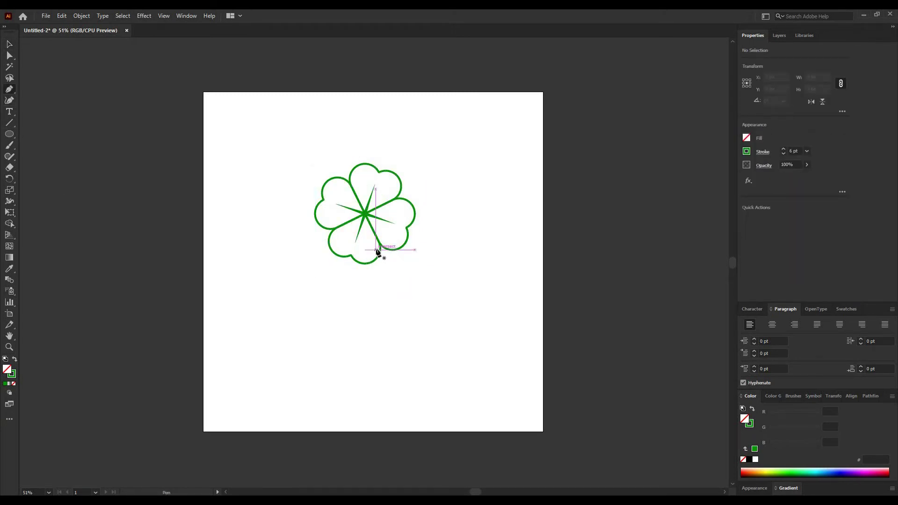
{"action": "left_click", "coordinate": [365, 214]}
{"action": "key", "text": "ctrl"}
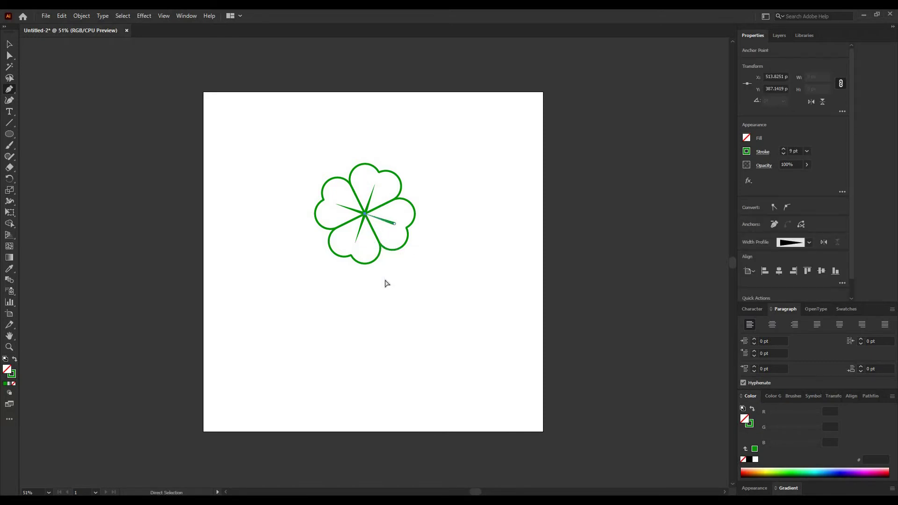
{"action": "left_click", "coordinate": [385, 286], "text": "ctrl"}
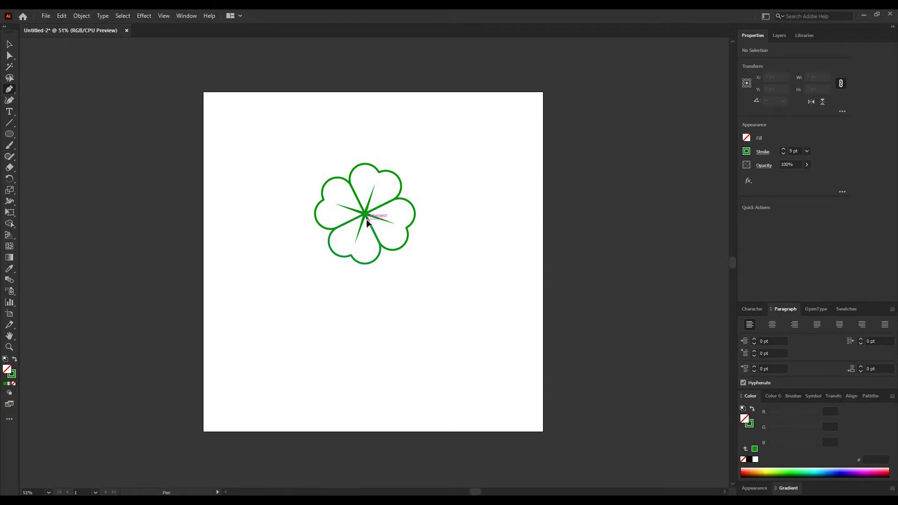
- Draw a curved stem with the Pen tool from the clover's centre, bulging right and ending below the leaves
{"action": "left_click", "coordinate": [367, 218]}
{"action": "left_click_drag", "start_coordinate": [385, 314], "coordinate": [368, 363]}
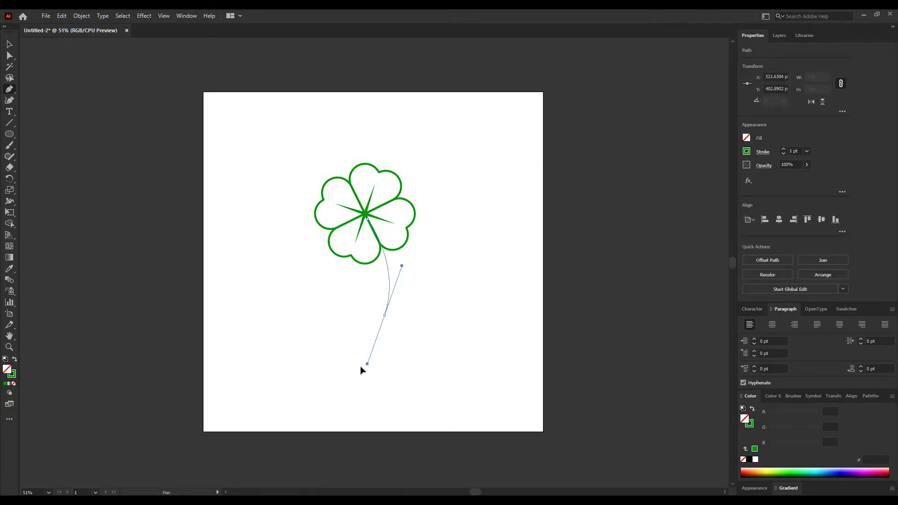
{"action": "left_click", "coordinate": [10, 44]}
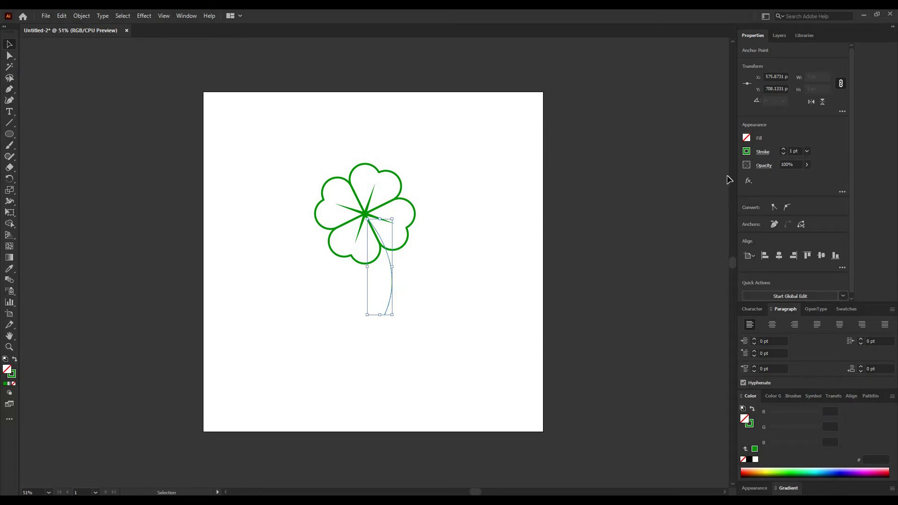
{"action": "left_click", "coordinate": [426, 315]}
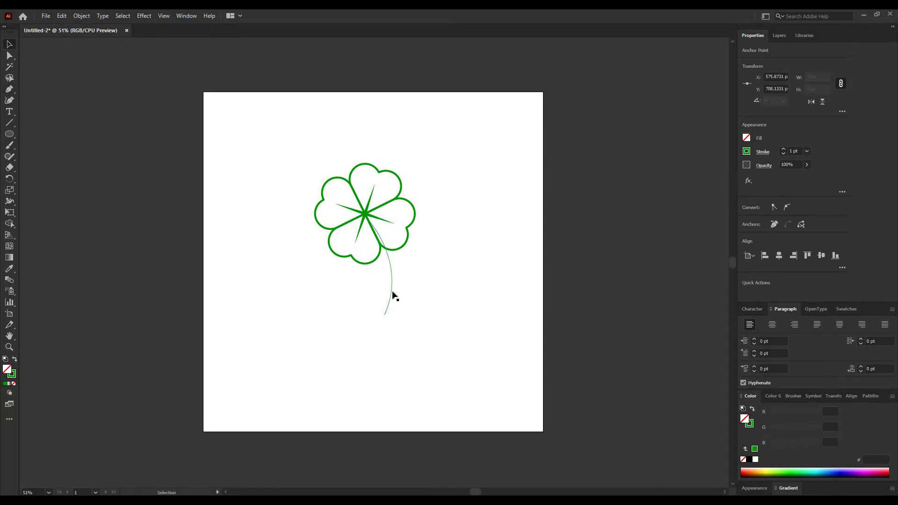
- Rotate the stem about 5° clockwise so its lower end swings slightly left
{"action": "left_click", "coordinate": [392, 291]}
{"action": "left_click_drag", "start_coordinate": [397, 317], "coordinate": [392, 324]}
{"action": "left_click", "coordinate": [390, 322]}
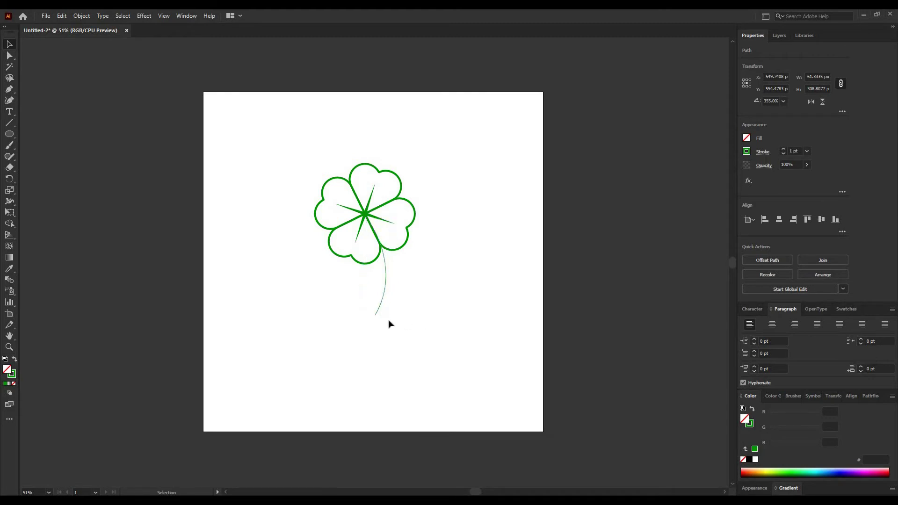
- Set the stem's stroke weight to 16 pt and apply a tapered width profile, flipped so the stem is thickest at its lower end
{"action": "left_click", "coordinate": [384, 299]}
{"action": "left_click", "coordinate": [784, 149]}
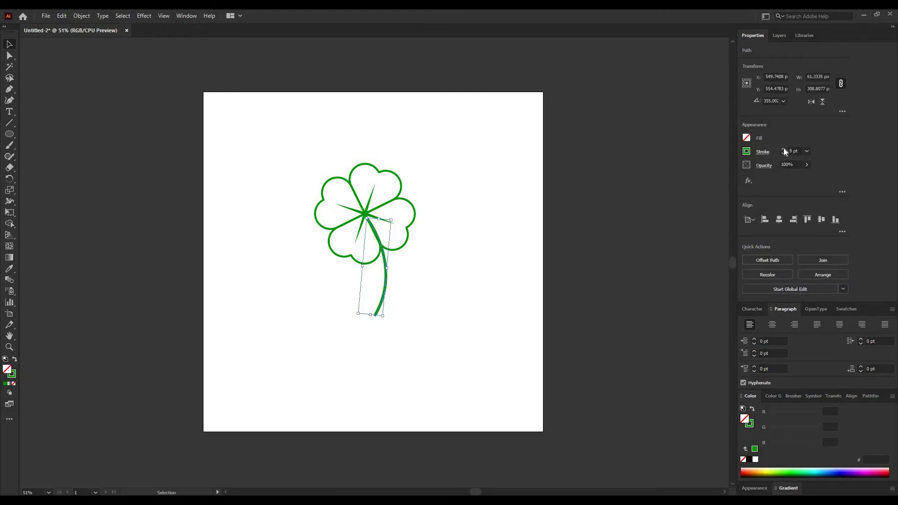
{"action": "left_click", "coordinate": [762, 152]}
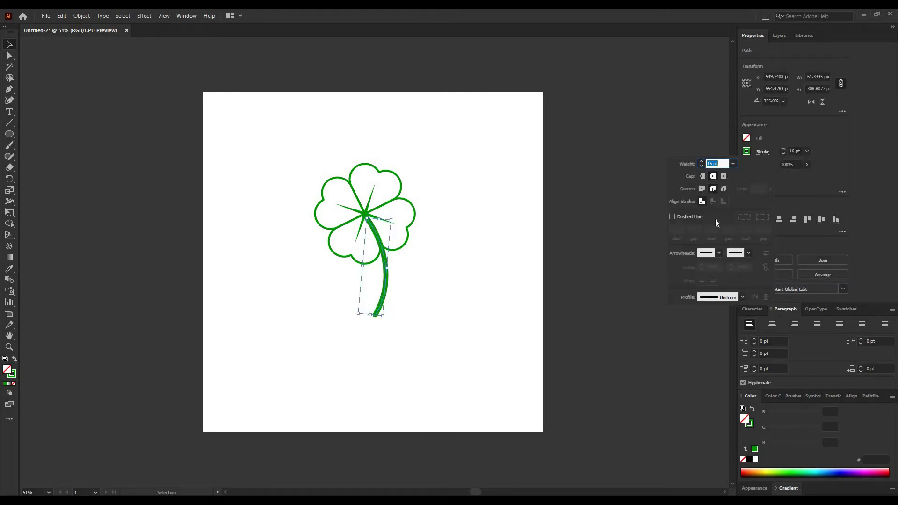
{"action": "left_click", "coordinate": [723, 295]}
{"action": "left_click", "coordinate": [717, 368]}
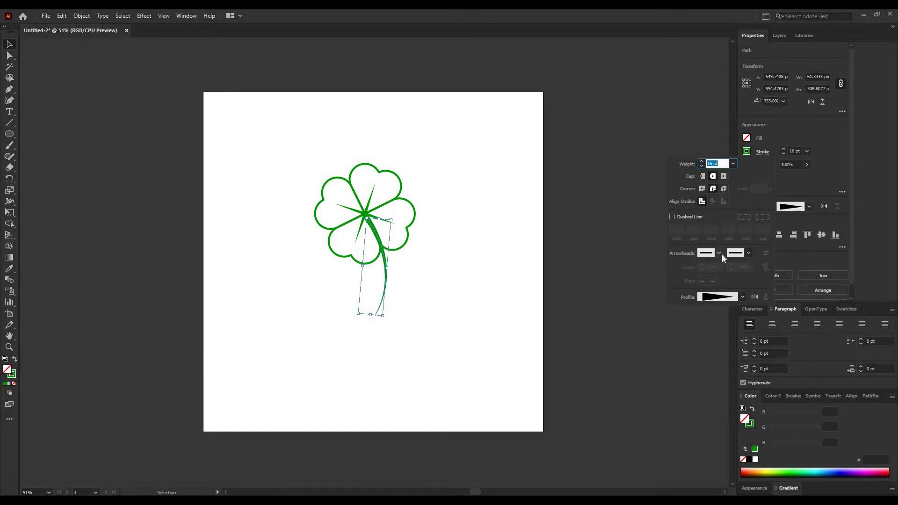
{"action": "left_click", "coordinate": [755, 296]}
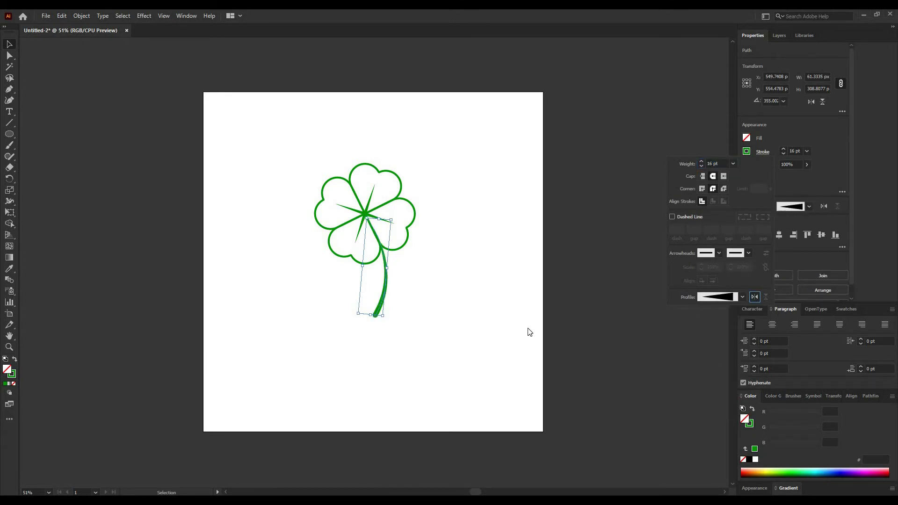
{"action": "left_click", "coordinate": [455, 304]}
{"action": "left_click", "coordinate": [454, 304]}
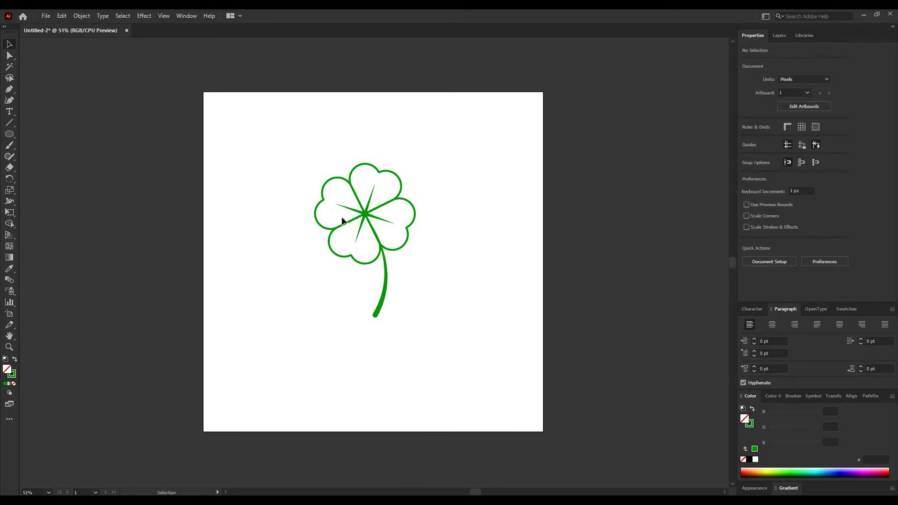
- Ungroup the clover's leaves and veins
{"action": "left_click_drag", "start_coordinate": [310, 153], "coordinate": [361, 187]}
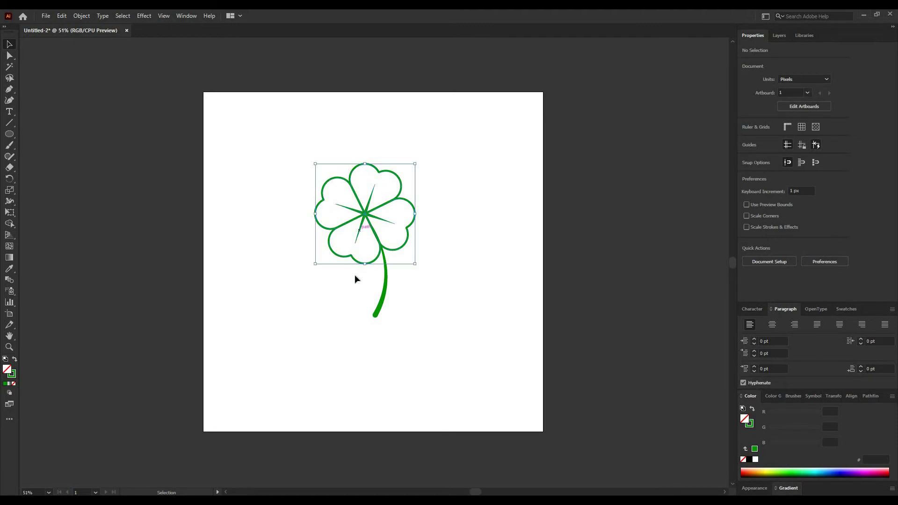
{"action": "left_click", "coordinate": [431, 196]}
{"action": "left_click", "coordinate": [415, 214]}
{"action": "right_click", "coordinate": [385, 218]}
{"action": "left_click", "coordinate": [425, 296]}
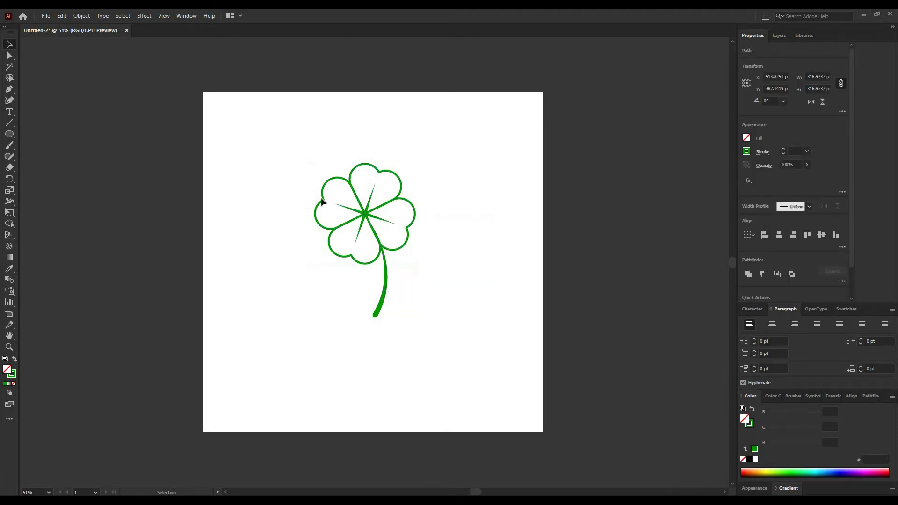
- Select only the four leaf outlines, without the veins and stem, and fill them with green 009900
{"action": "left_click", "coordinate": [309, 169]}
{"action": "left_click", "coordinate": [352, 213]}
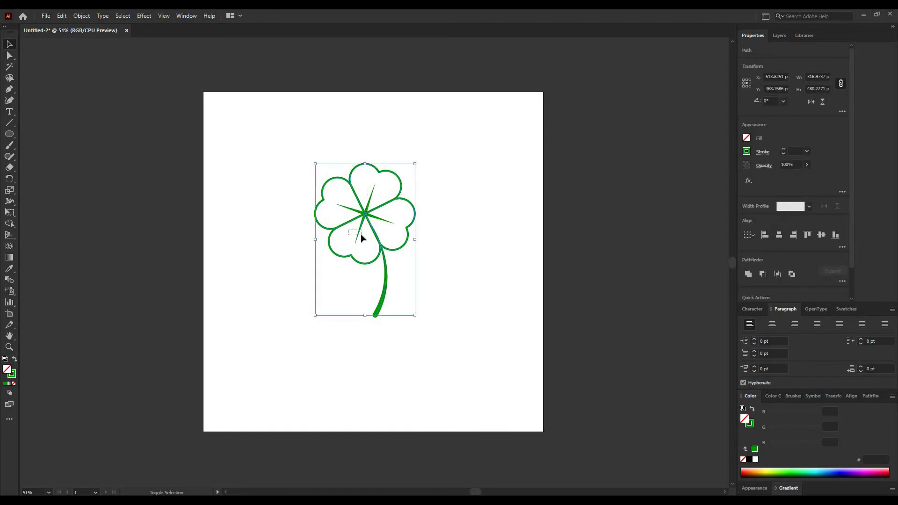
{"action": "left_click", "coordinate": [385, 300], "text": "shift"}
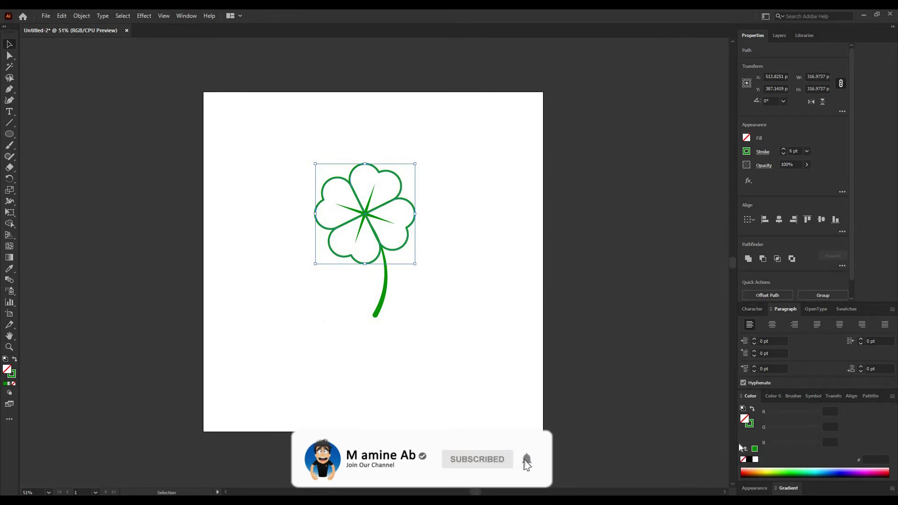
{"action": "left_click", "coordinate": [754, 449]}
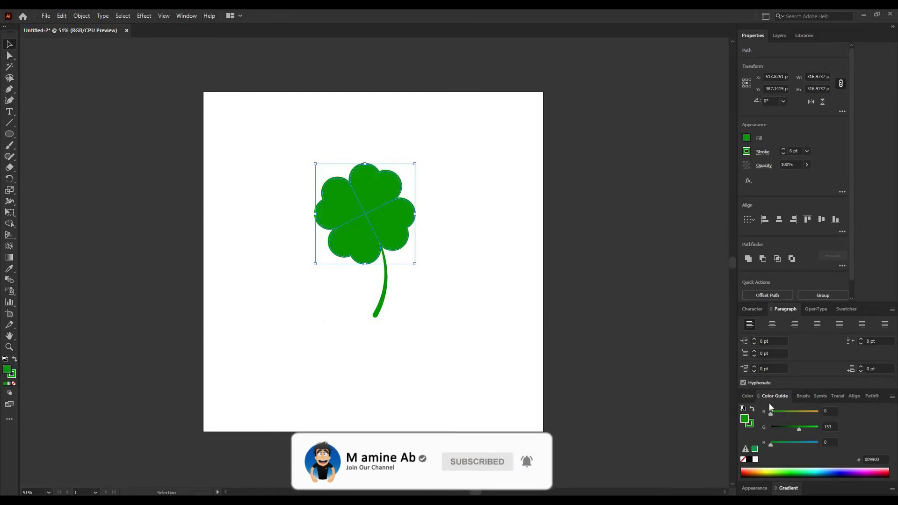
- Change the leaves' fill to the lighter green tint 66c266 using the Color Guide
{"action": "left_click", "coordinate": [773, 396]}
{"action": "left_click", "coordinate": [862, 434]}
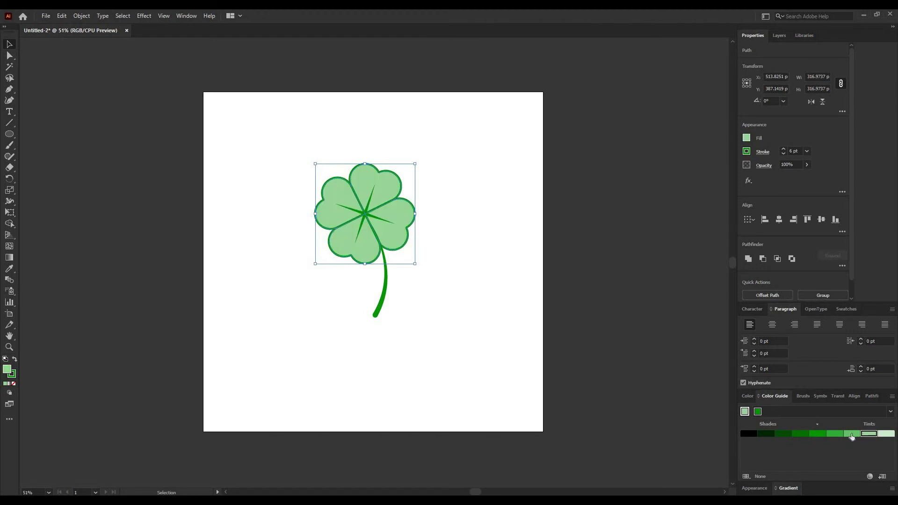
{"action": "left_click", "coordinate": [852, 435]}
{"action": "left_click", "coordinate": [867, 434]}
{"action": "left_click", "coordinate": [855, 435]}
{"action": "left_click", "coordinate": [745, 412]}
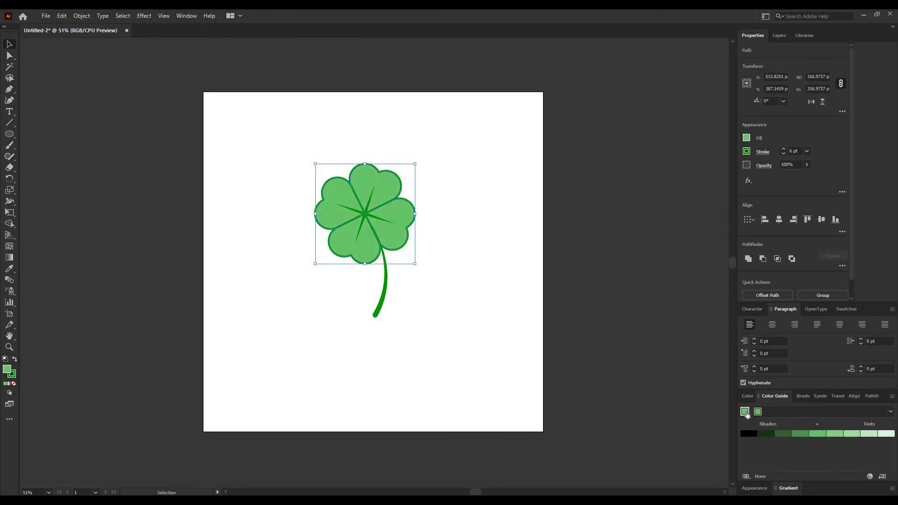
{"action": "left_click", "coordinate": [836, 435]}
{"action": "left_click", "coordinate": [818, 435]}
{"action": "left_click", "coordinate": [461, 320]}
- Draw a straight line with the Pen tool from the left leaf's notch and extend its inner end to the clover's centre
{"action": "left_click", "coordinate": [9, 88]}
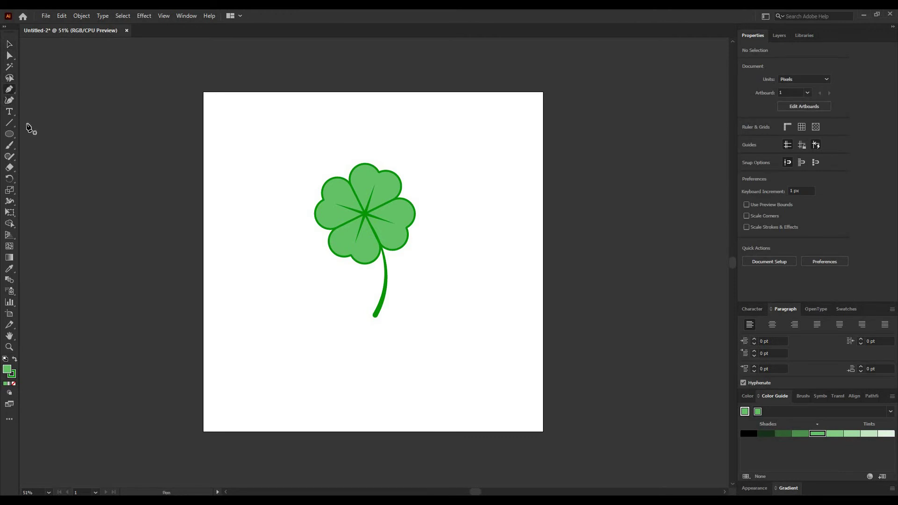
{"action": "left_click", "coordinate": [324, 200]}
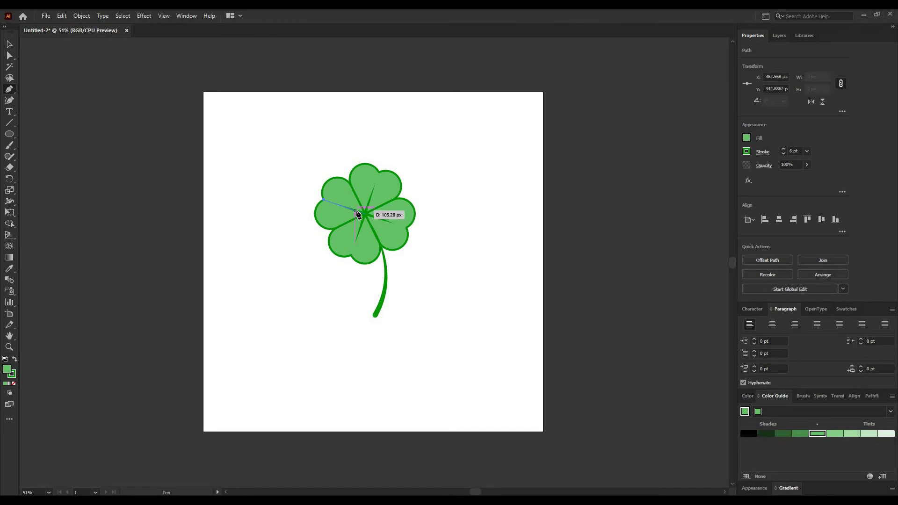
{"action": "left_click", "coordinate": [356, 211]}
{"action": "key", "text": "a"}
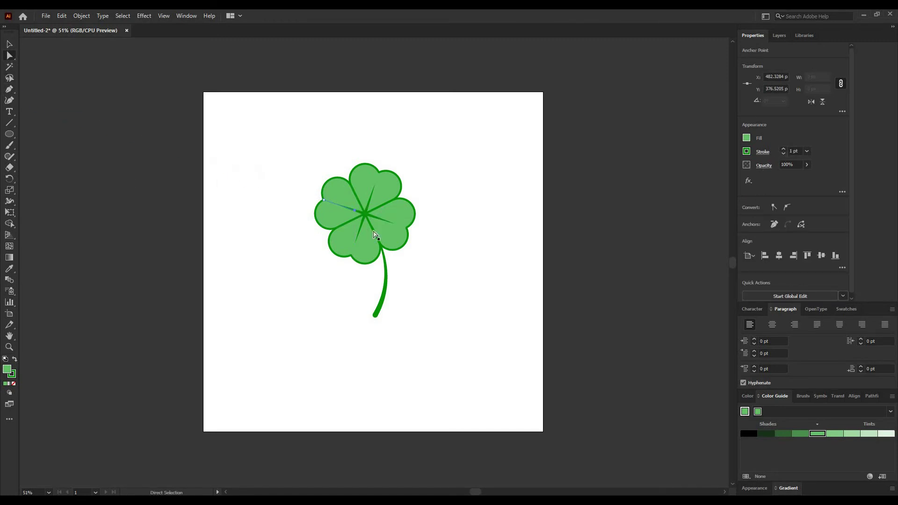
{"action": "left_click_drag", "start_coordinate": [355, 211], "coordinate": [366, 217]}
- Split the left leaf along the drawn line with the Shape Builder tool and select its upper half
{"action": "key", "text": "v"}
{"action": "left_click", "coordinate": [339, 208]}
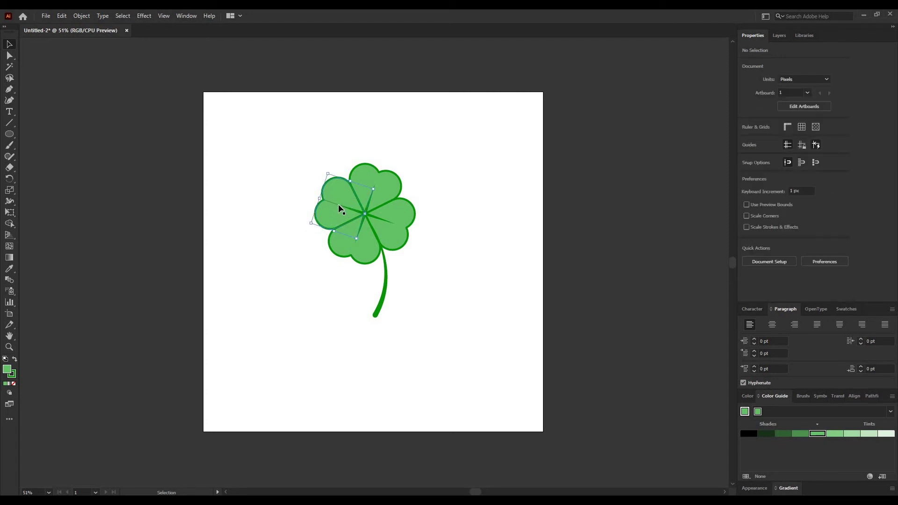
{"action": "left_click", "coordinate": [333, 207], "text": "shift"}
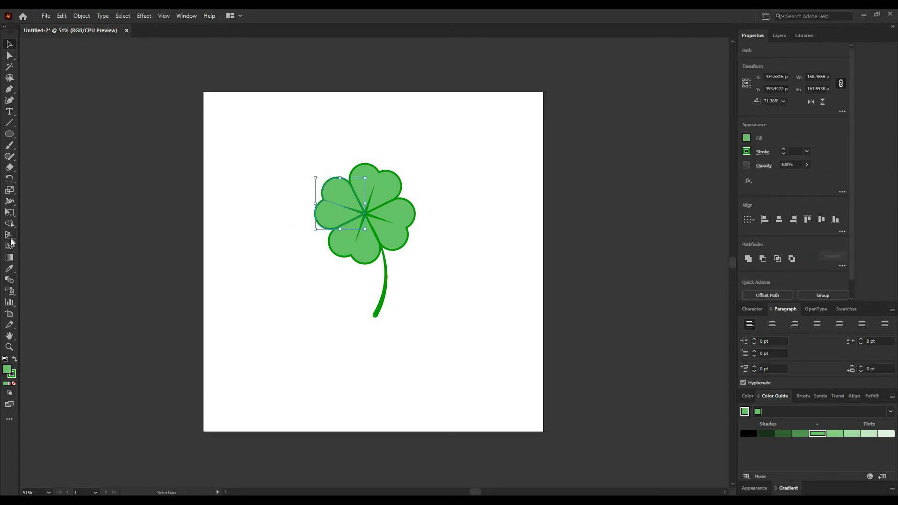
{"action": "left_click", "coordinate": [9, 224]}
{"action": "left_click", "coordinate": [343, 195]}
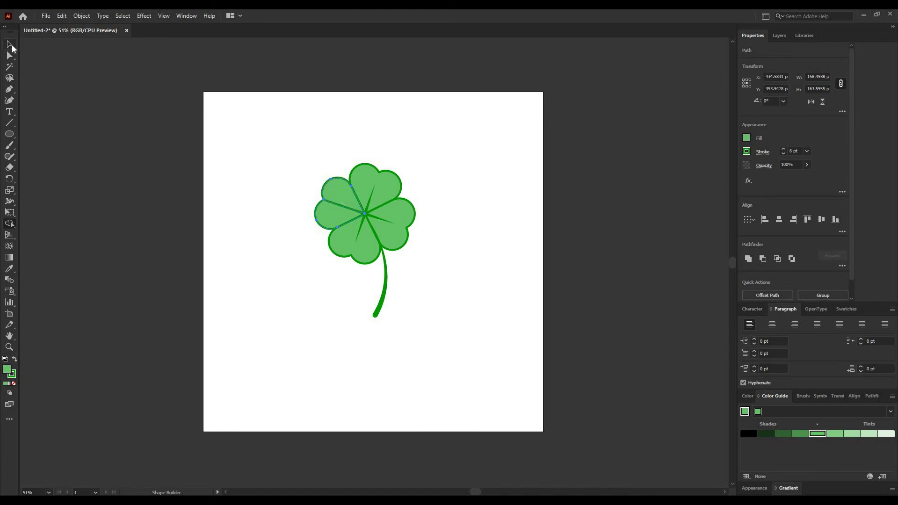
{"action": "left_click", "coordinate": [10, 46]}
{"action": "left_click", "coordinate": [290, 180]}
{"action": "left_click", "coordinate": [336, 200]}
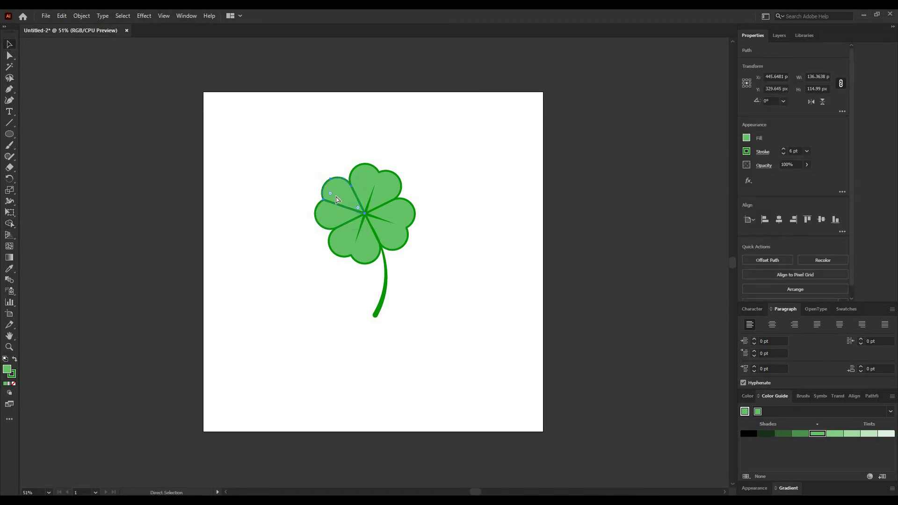
- Copy the leaf's upper half, undo the split and dividing line, and paste the copy in place over the whole leaf
{"action": "left_click", "coordinate": [61, 16]}
{"action": "left_click", "coordinate": [91, 60]}
{"action": "left_click", "coordinate": [261, 193]}
{"action": "left_click", "coordinate": [351, 215]}
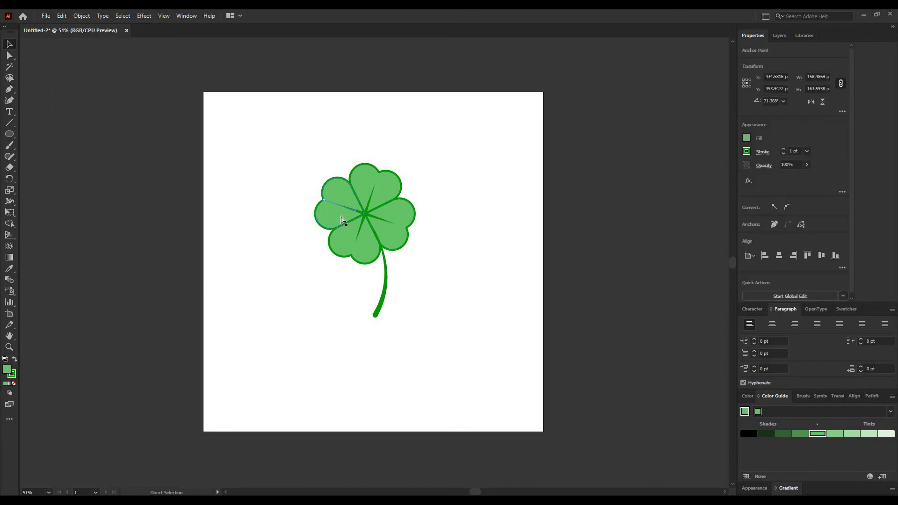
{"action": "key", "text": "ctrl+shift+a"}
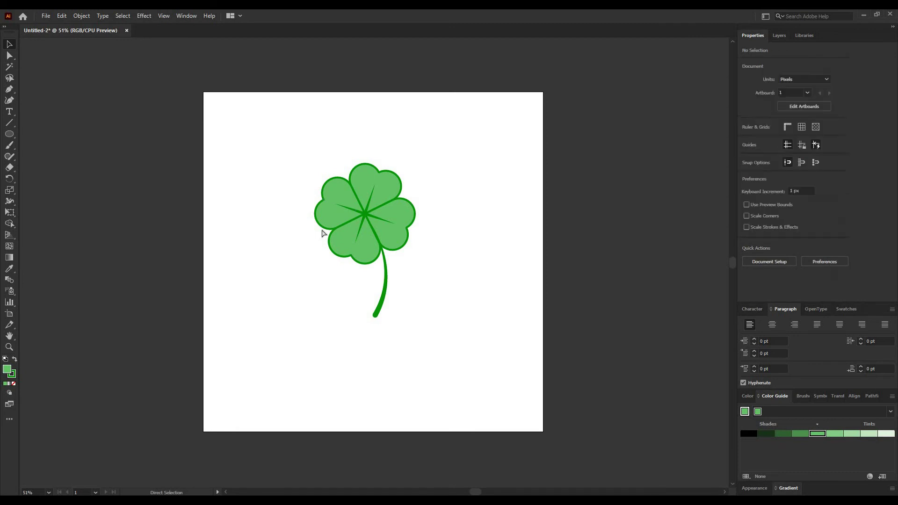
{"action": "left_click", "coordinate": [322, 230], "text": "ctrl"}
{"action": "left_click", "coordinate": [323, 199], "text": "ctrl"}
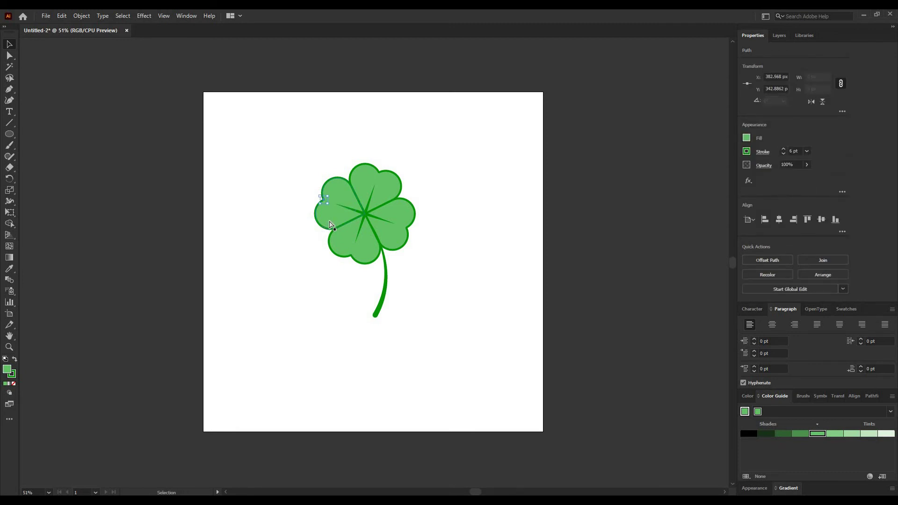
{"action": "key", "text": "ctrl+shift+a"}
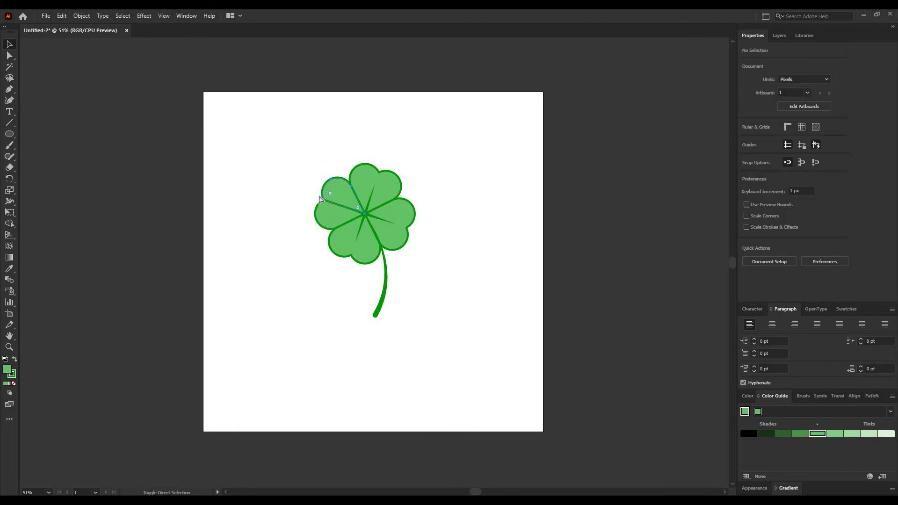
- Remove the stroke from the pasted half-leaf and set its blending mode to Multiply
{"action": "left_click", "coordinate": [339, 199]}
{"action": "left_click", "coordinate": [14, 376]}
{"action": "left_click", "coordinate": [14, 383]}
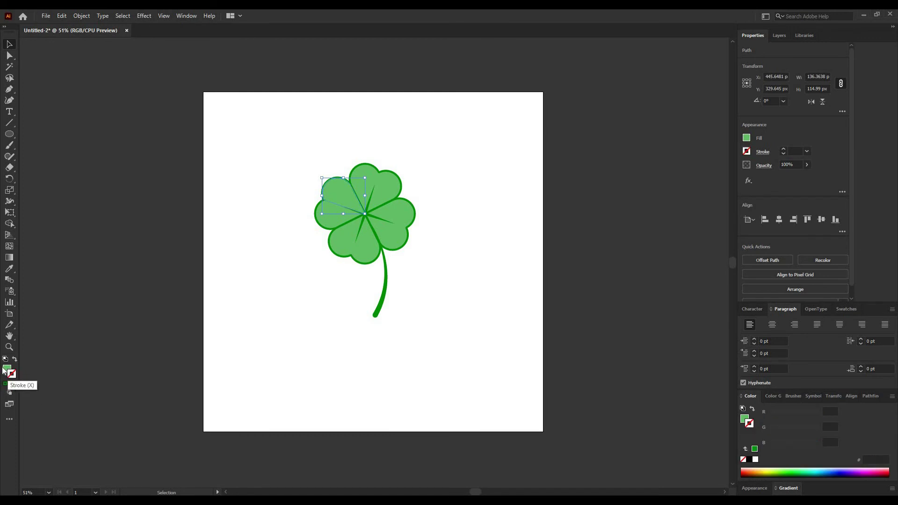
{"action": "left_click", "coordinate": [6, 369]}
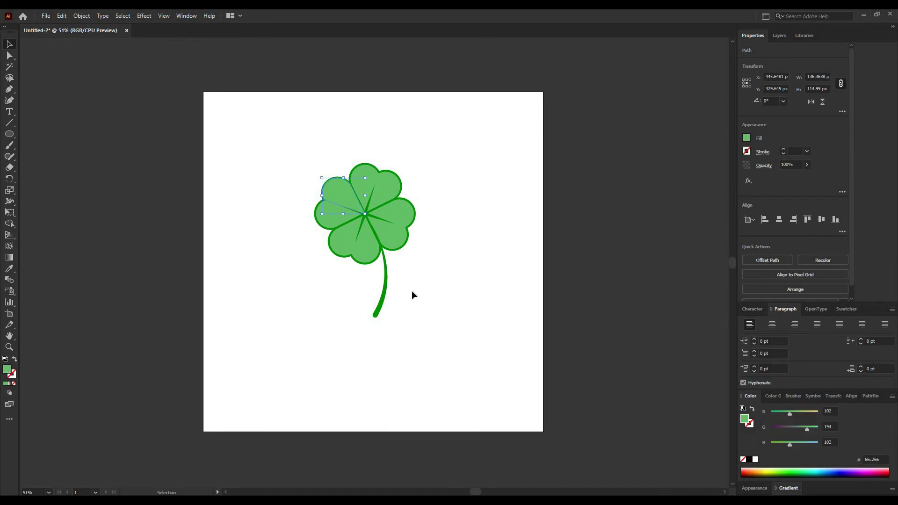
{"action": "left_click", "coordinate": [763, 168]}
{"action": "left_click", "coordinate": [687, 185]}
{"action": "left_click", "coordinate": [688, 219]}
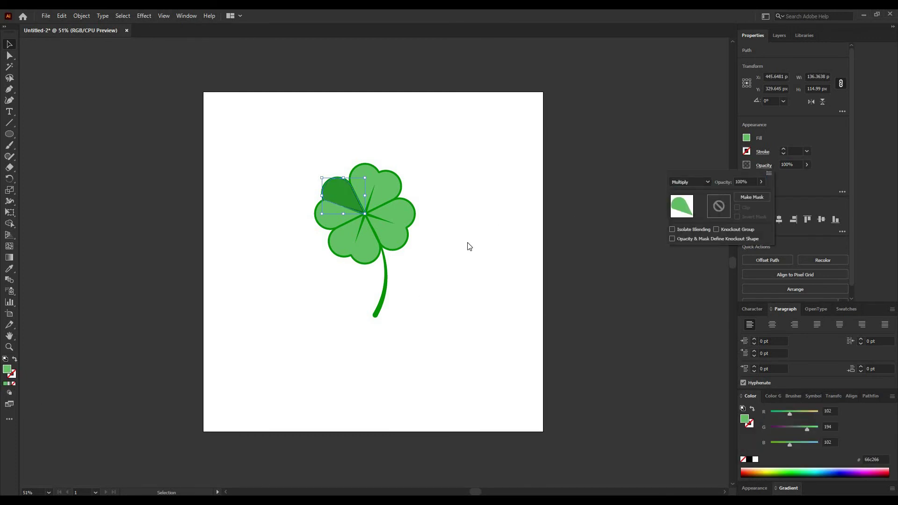
{"action": "left_click", "coordinate": [461, 213]}
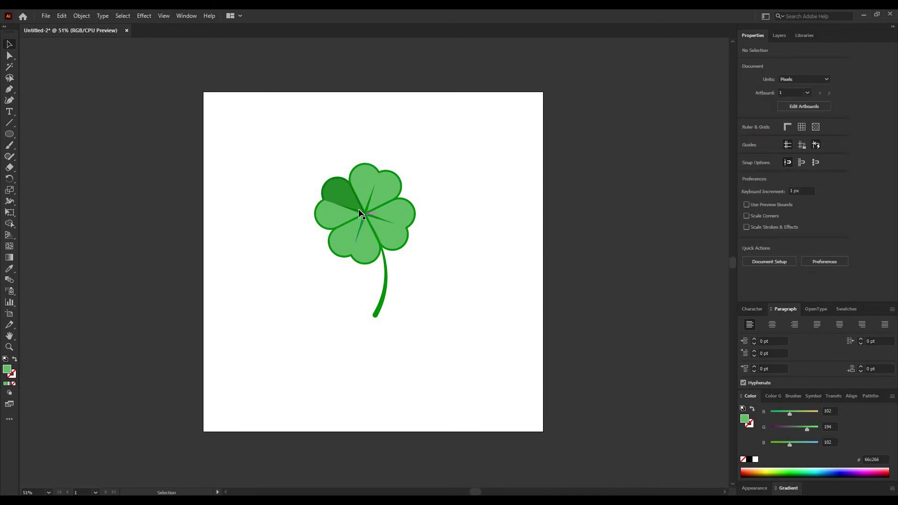
- Send the left leaf and its shaded half to the back, and bring that leaf's vein to the front
{"action": "left_click", "coordinate": [329, 208]}
{"action": "right_click", "coordinate": [328, 204]}
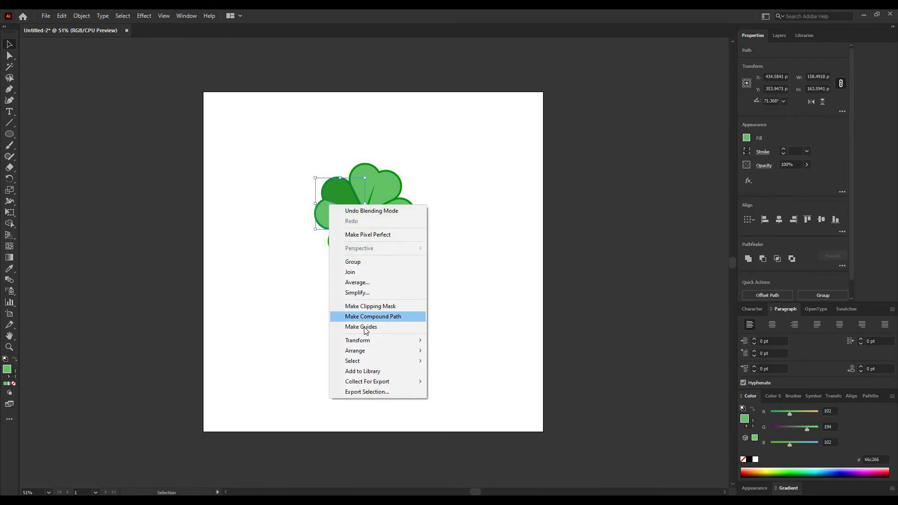
{"action": "mouse_move", "coordinate": [379, 350]}
{"action": "left_click", "coordinate": [453, 381]}
{"action": "left_click", "coordinate": [457, 317]}
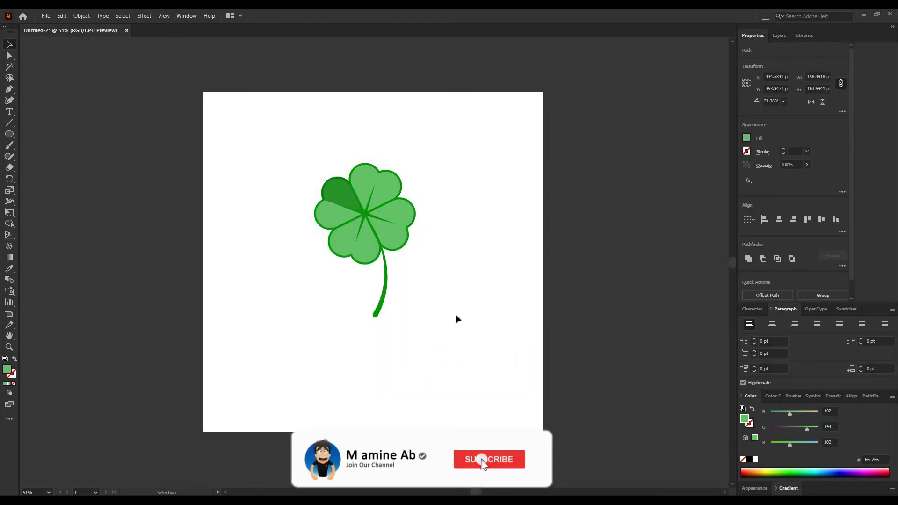
{"action": "right_click", "coordinate": [356, 212]}
{"action": "mouse_move", "coordinate": [435, 382]}
{"action": "left_click", "coordinate": [462, 382]}
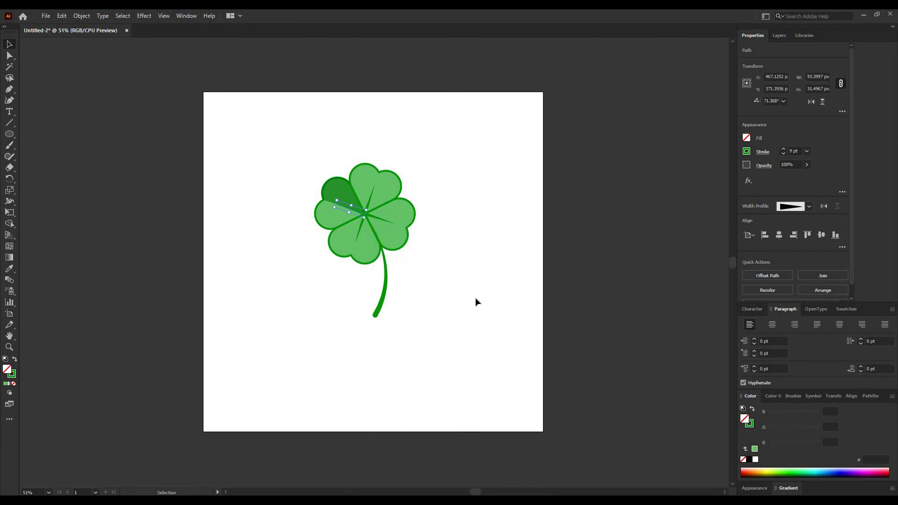
{"action": "left_click", "coordinate": [469, 207]}
- Make three copies of the dark shaded half-leaf, rotated in 90° steps around the clover's center
{"action": "left_click", "coordinate": [348, 198]}
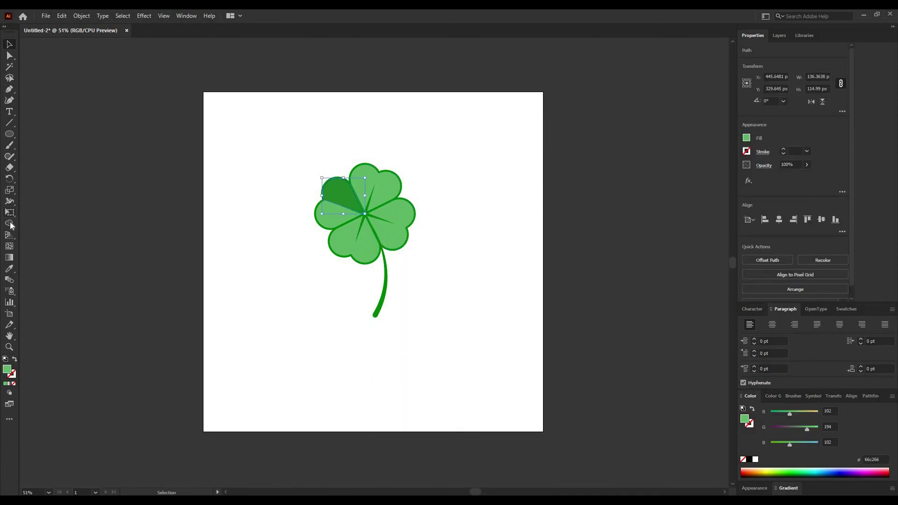
{"action": "left_click", "coordinate": [10, 179]}
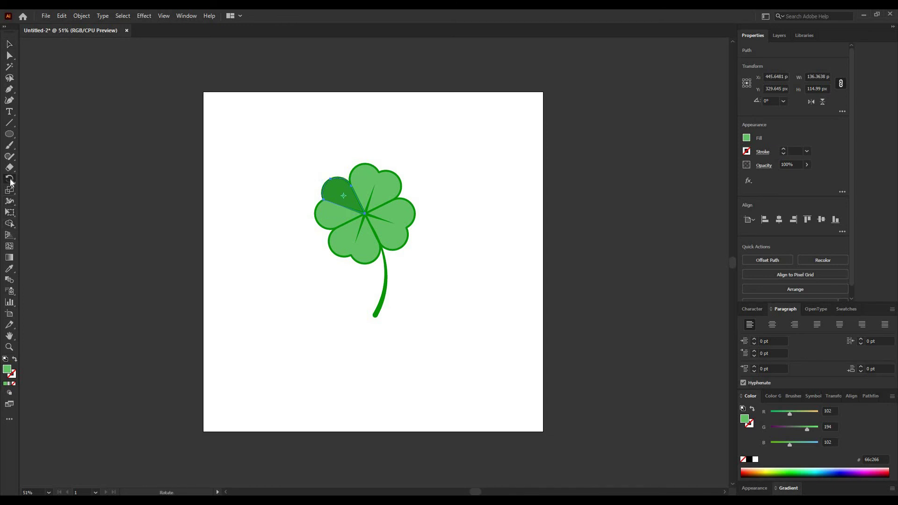
{"action": "left_click", "coordinate": [365, 214]}
{"action": "left_click", "coordinate": [366, 214], "text": "alt"}
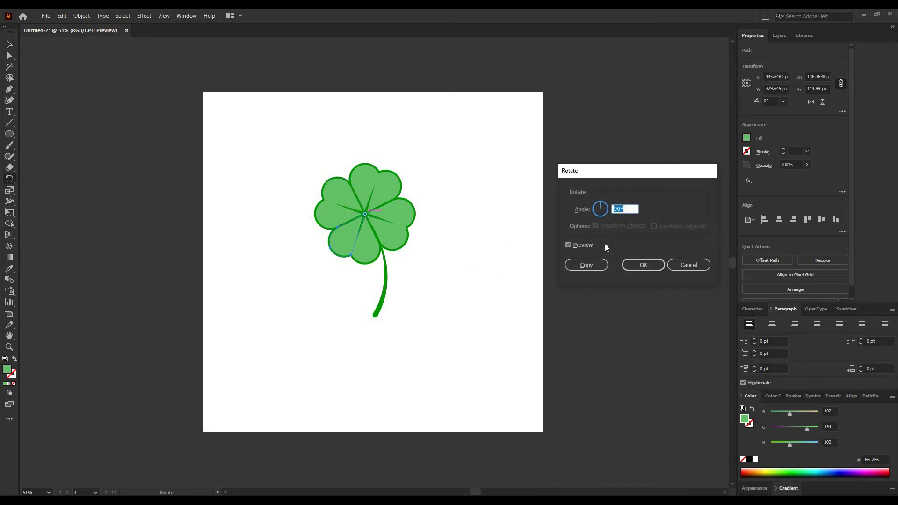
{"action": "left_click", "coordinate": [591, 268]}
{"action": "key", "text": "ctrl+d"}
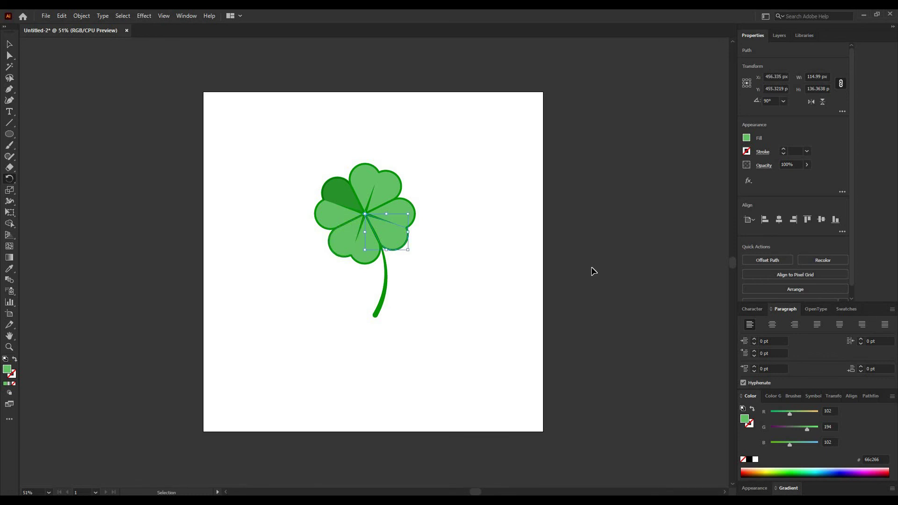
{"action": "key", "text": "ctrl+d"}
{"action": "left_click", "coordinate": [10, 45]}
{"action": "left_click", "coordinate": [465, 162]}
- Send the top leaf to the back, behind its shaded half
{"action": "left_click", "coordinate": [367, 178]}
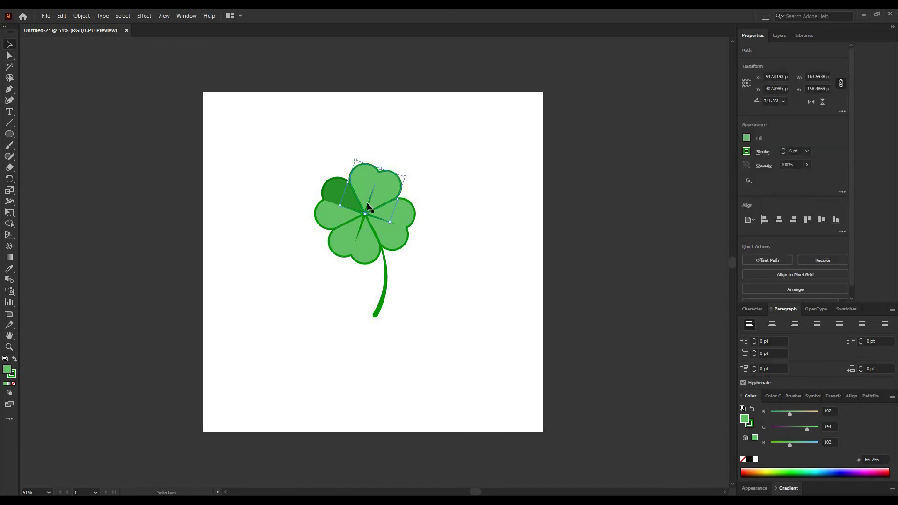
{"action": "right_click", "coordinate": [382, 186]}
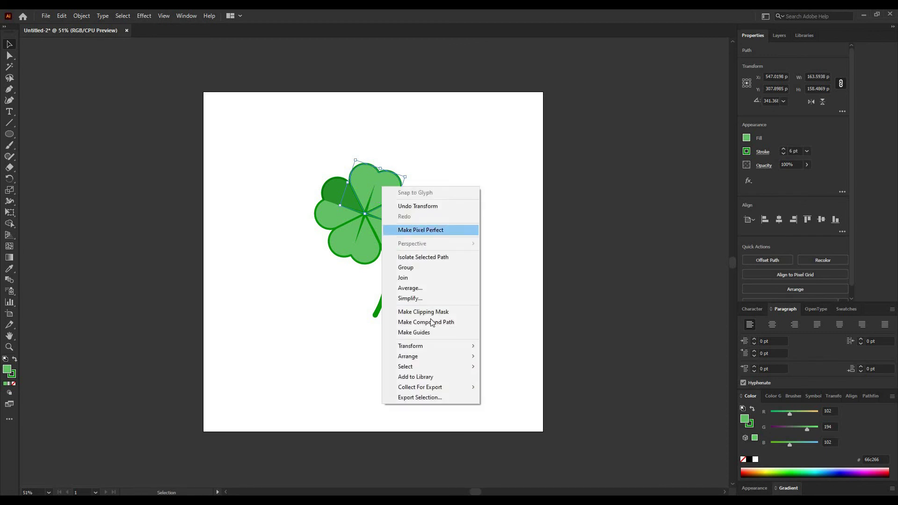
{"action": "mouse_move", "coordinate": [477, 356]}
{"action": "left_click", "coordinate": [571, 388]}
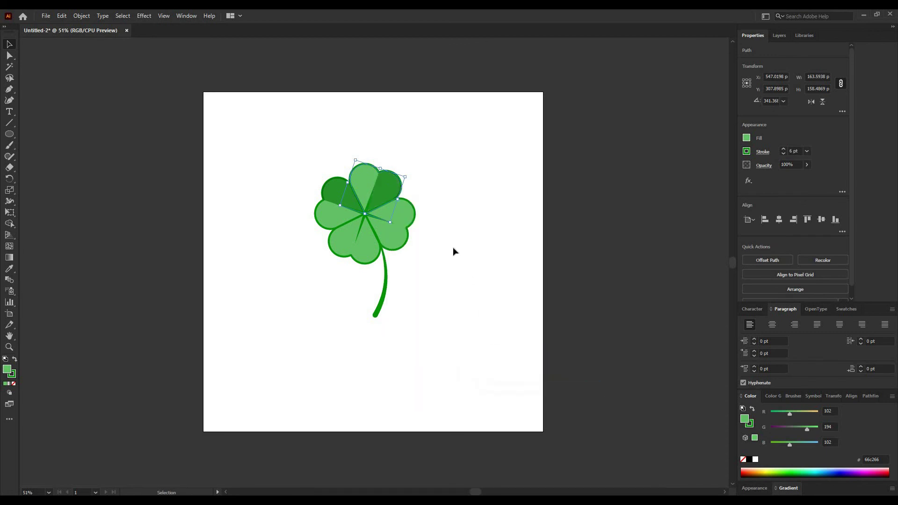
{"action": "left_click", "coordinate": [439, 189]}
- Send the right and bottom leaves to the back, behind their shaded halves
{"action": "left_click", "coordinate": [399, 215]}
{"action": "right_click", "coordinate": [400, 215]}
{"action": "mouse_move", "coordinate": [477, 386]}
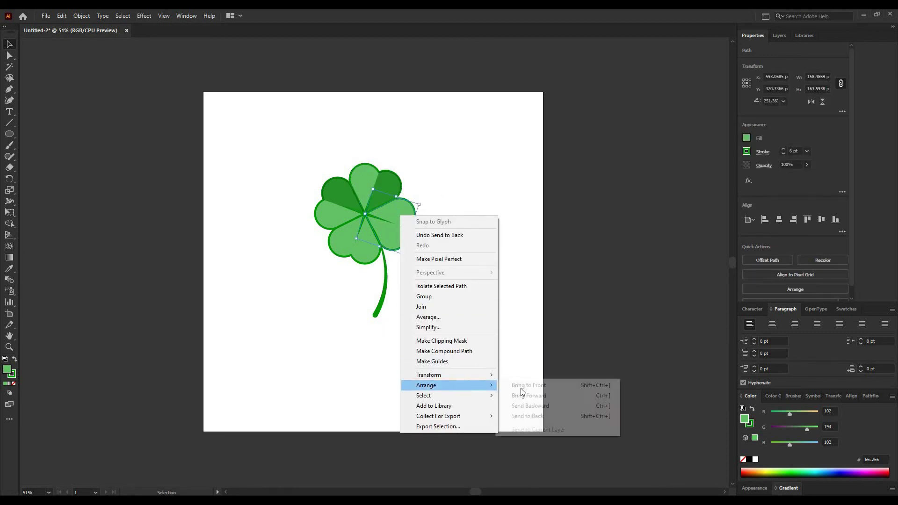
{"action": "left_click", "coordinate": [524, 416]}
{"action": "left_click", "coordinate": [341, 242]}
{"action": "right_click", "coordinate": [341, 242]}
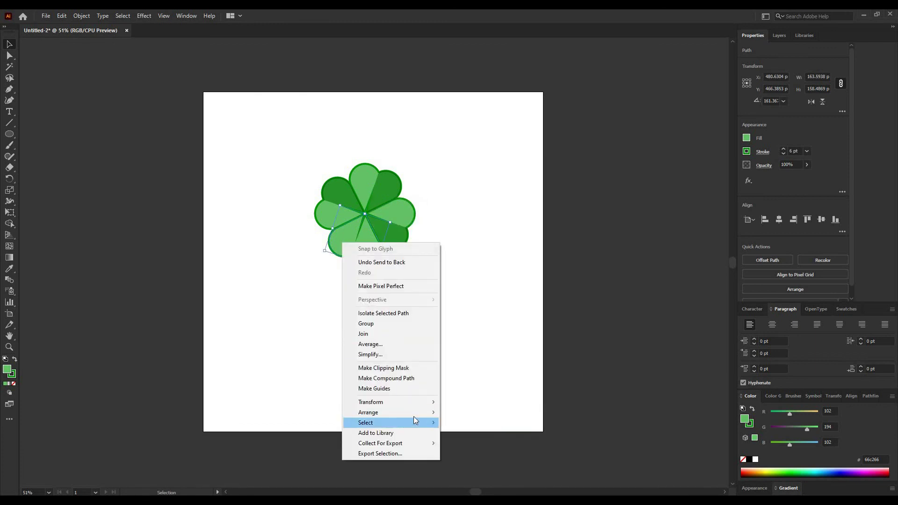
{"action": "mouse_move", "coordinate": [412, 412]}
{"action": "left_click", "coordinate": [467, 444]}
{"action": "left_click", "coordinate": [450, 284]}
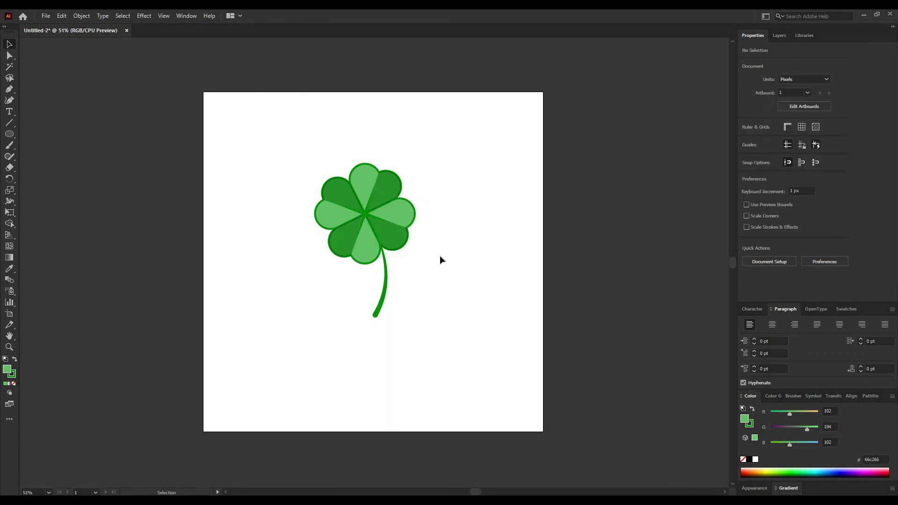
- Select the veins of all four leaves and set their blending mode to Multiply
{"action": "left_click", "coordinate": [381, 220]}
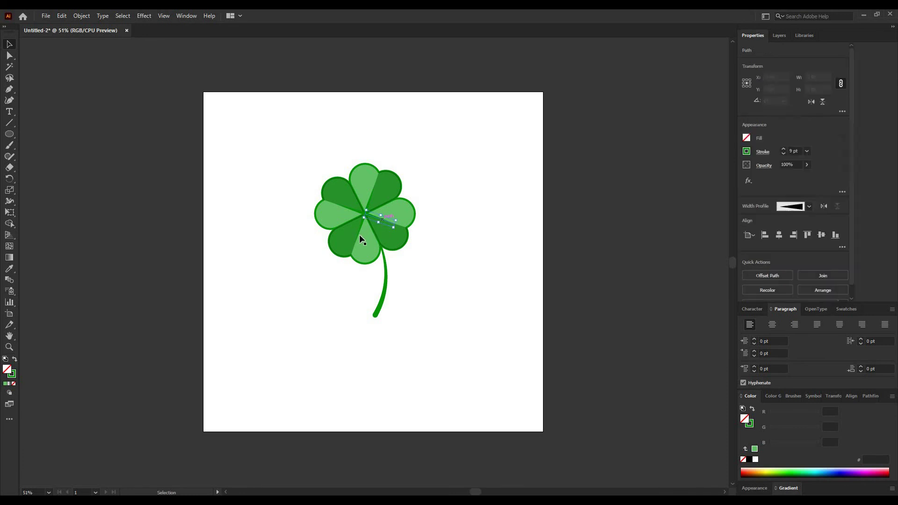
{"action": "left_click", "coordinate": [360, 232], "text": "shift"}
{"action": "left_click", "coordinate": [346, 206], "text": "shift"}
{"action": "left_click", "coordinate": [371, 194], "text": "shift"}
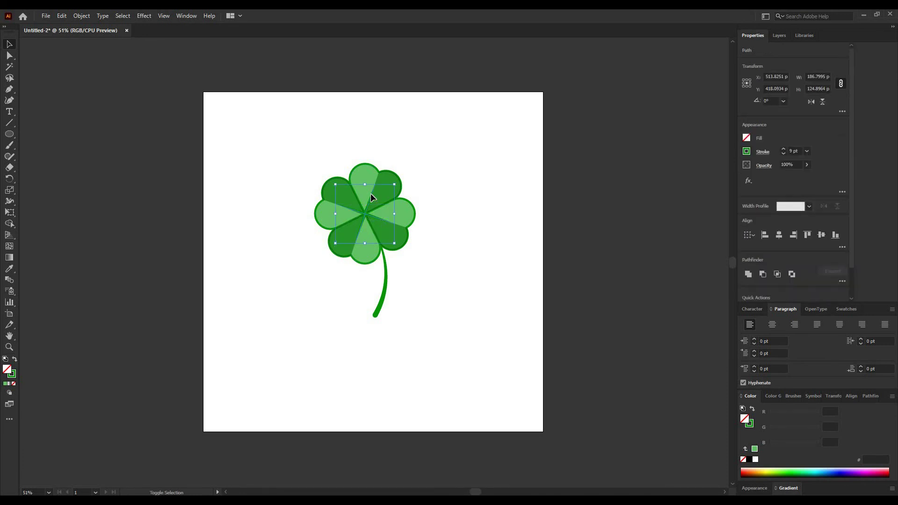
{"action": "left_click", "coordinate": [763, 165]}
{"action": "left_click", "coordinate": [690, 181]}
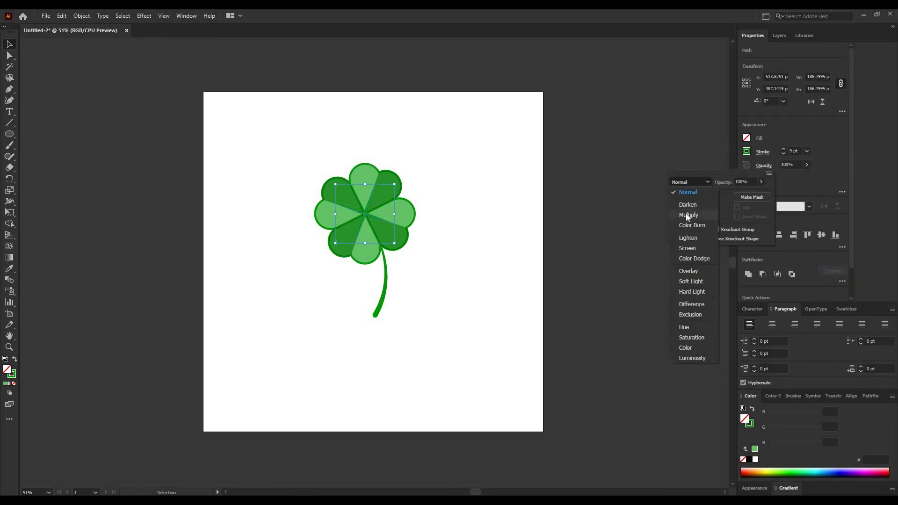
{"action": "left_click", "coordinate": [688, 215]}
{"action": "left_click", "coordinate": [502, 218]}
{"action": "left_click", "coordinate": [499, 217]}
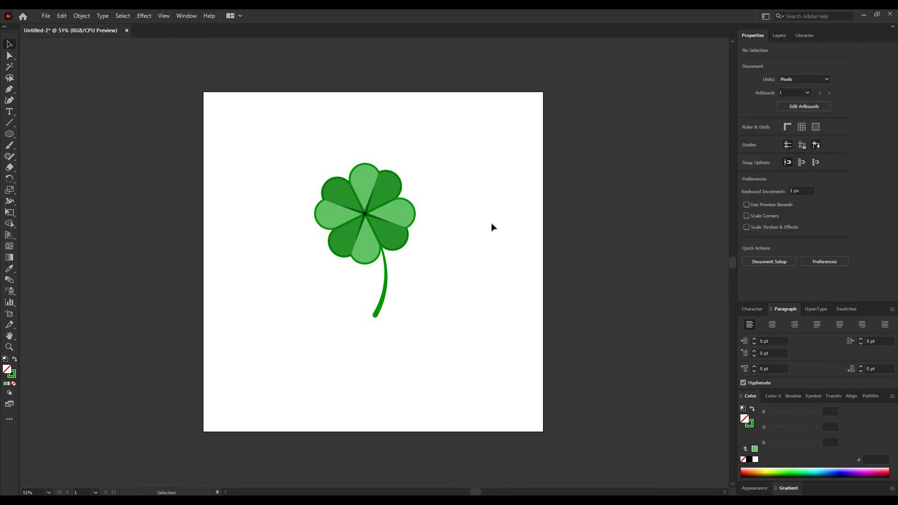
- Group the entire clover with its stem and center the group horizontally and vertically on the artboard
{"action": "left_click_drag", "start_coordinate": [459, 144], "coordinate": [267, 377]}
{"action": "right_click", "coordinate": [352, 224]}
{"action": "left_click", "coordinate": [377, 282]}
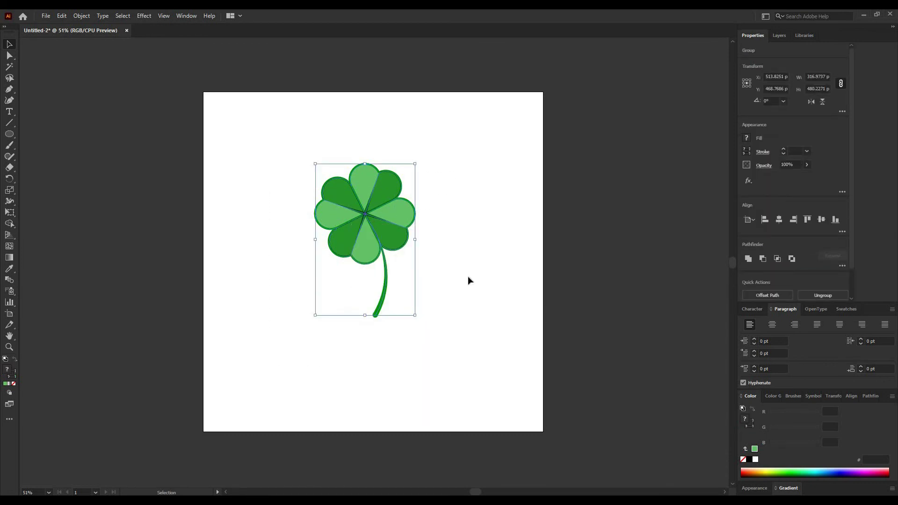
{"action": "left_click", "coordinate": [779, 219]}
{"action": "left_click", "coordinate": [821, 219]}
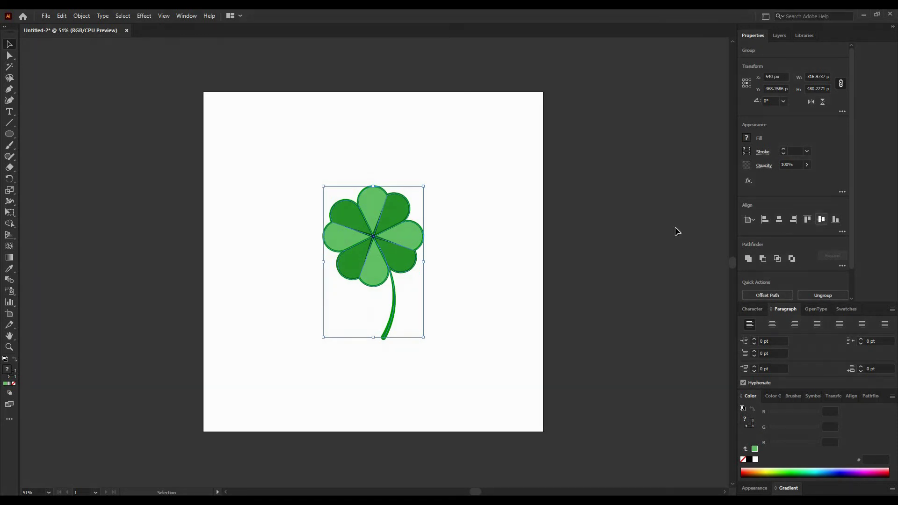